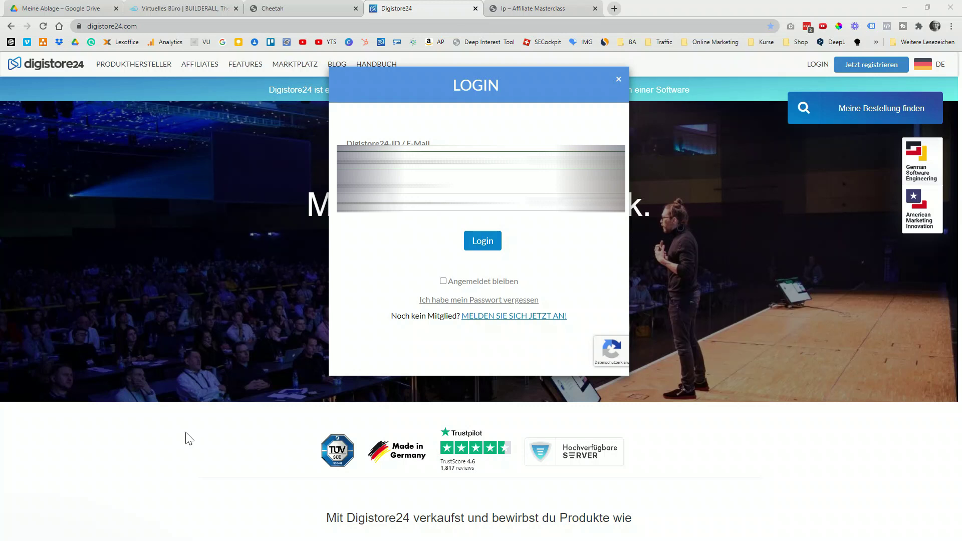
Log in to Digistore24 and open the account's list of affiliate partnerships
{"action": "left_click", "coordinate": [493, 247]}
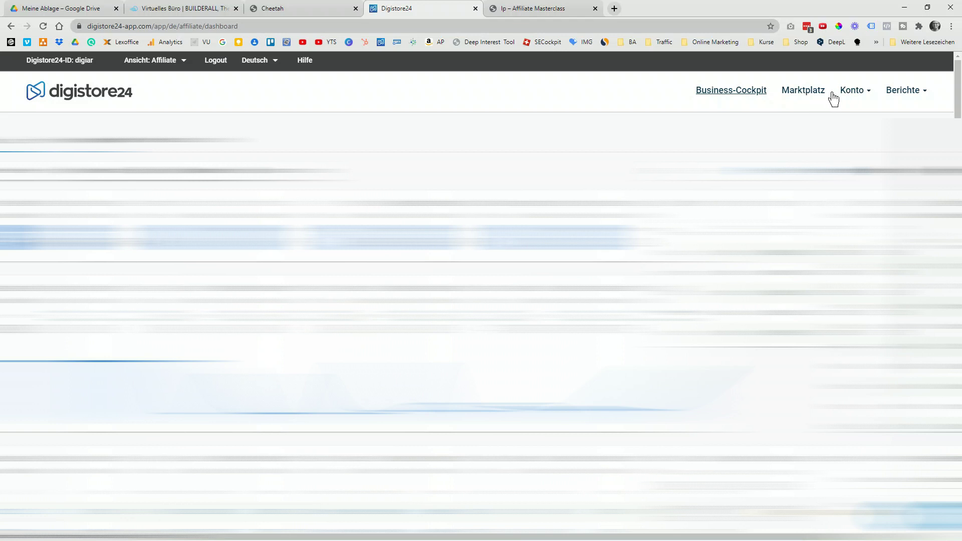
{"action": "left_click", "coordinate": [850, 93]}
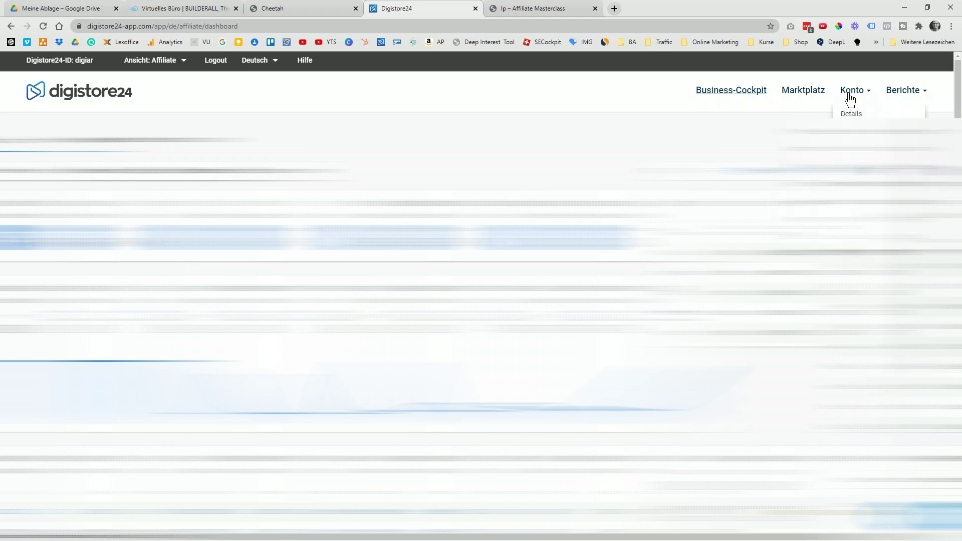
{"action": "left_click", "coordinate": [851, 113]}
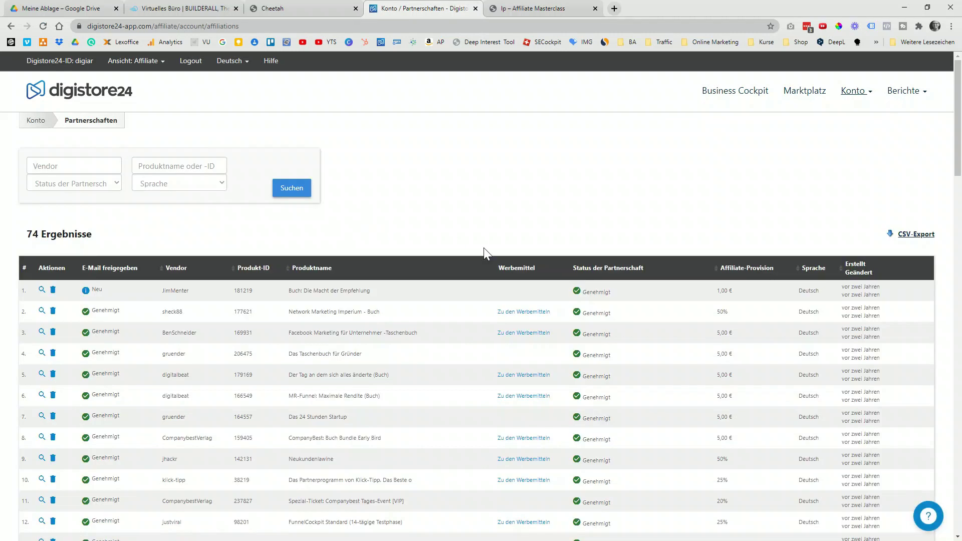
Search the partnerships list for the vendor's name and open the details of the Affiliate Masterclass partnership
{"action": "scroll", "coordinate": [483, 248], "scroll_direction": "down", "scroll_amount": 6}
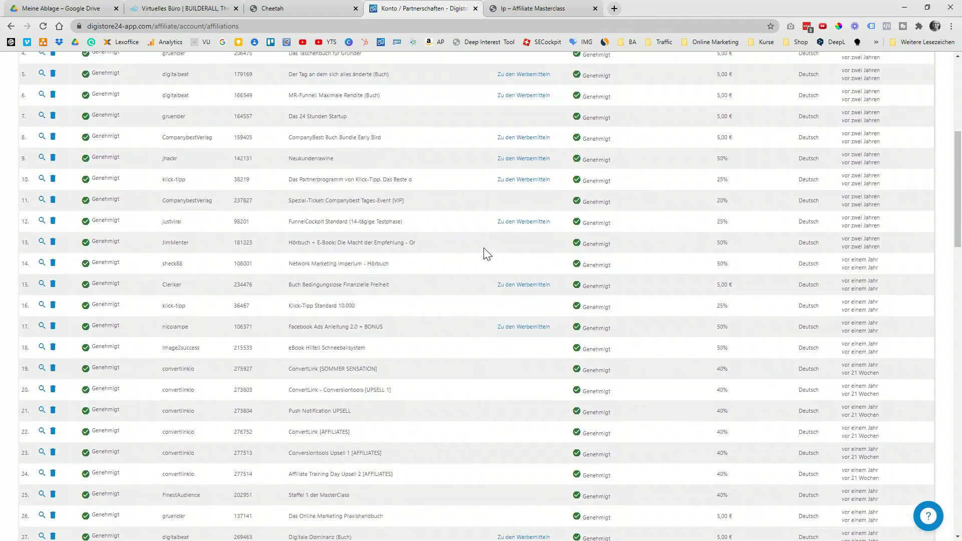
{"action": "scroll", "coordinate": [288, 313], "scroll_direction": "down", "scroll_amount": 2}
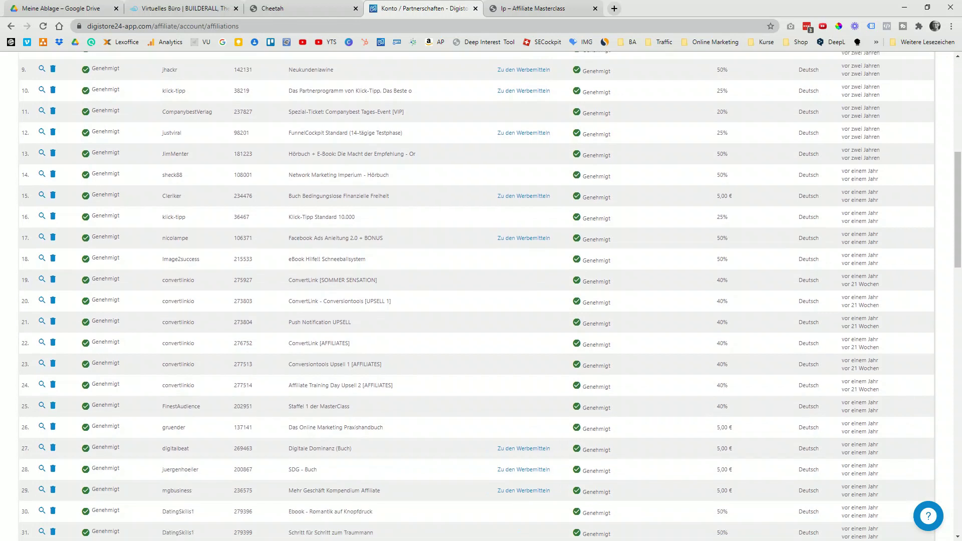
{"action": "scroll", "coordinate": [310, 307], "scroll_direction": "down", "scroll_amount": 2}
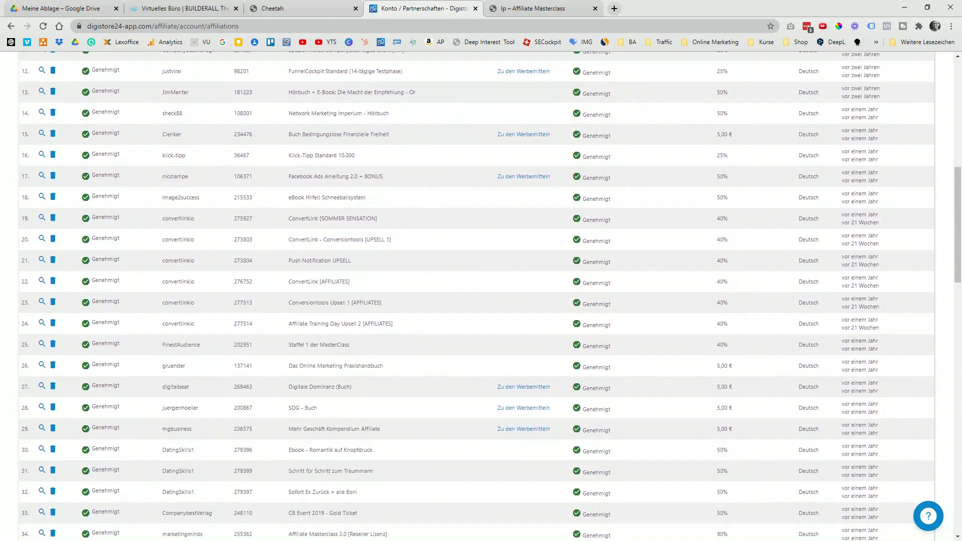
{"action": "key", "text": "ctrl+f"}
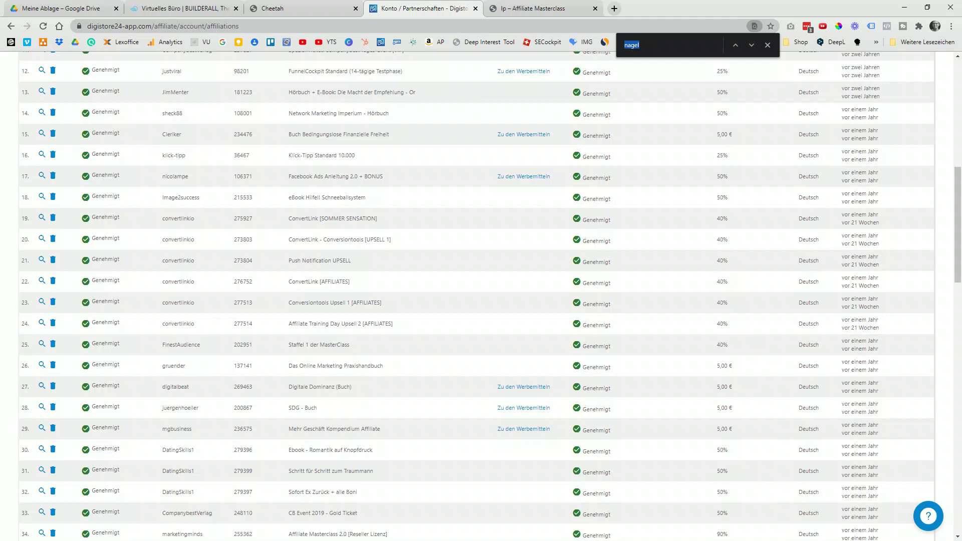
{"action": "type", "text": "nage"}
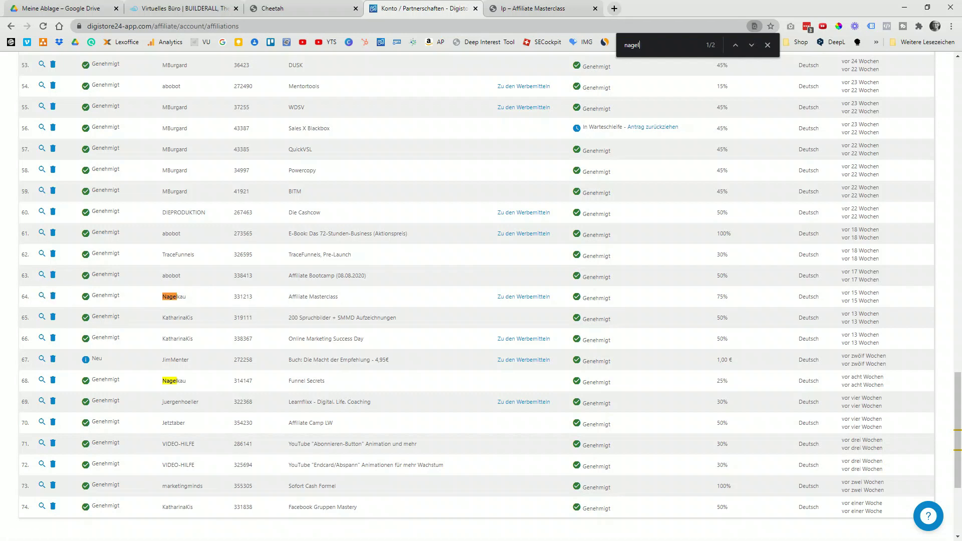
{"action": "left_click", "coordinate": [41, 296]}
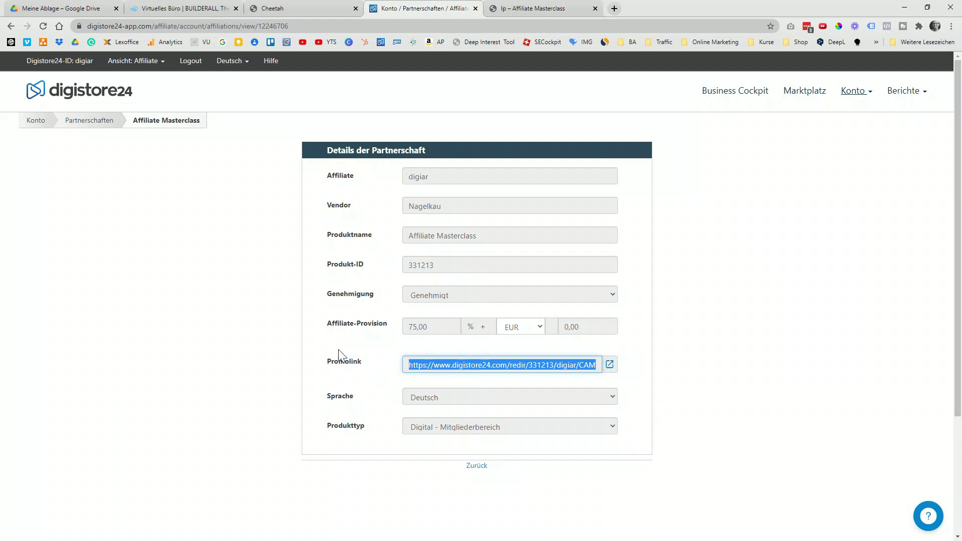
Copy the promolink of the Affiliate Masterclass partnership and open its landing page in a separate tab
{"action": "right_click", "coordinate": [417, 366]}
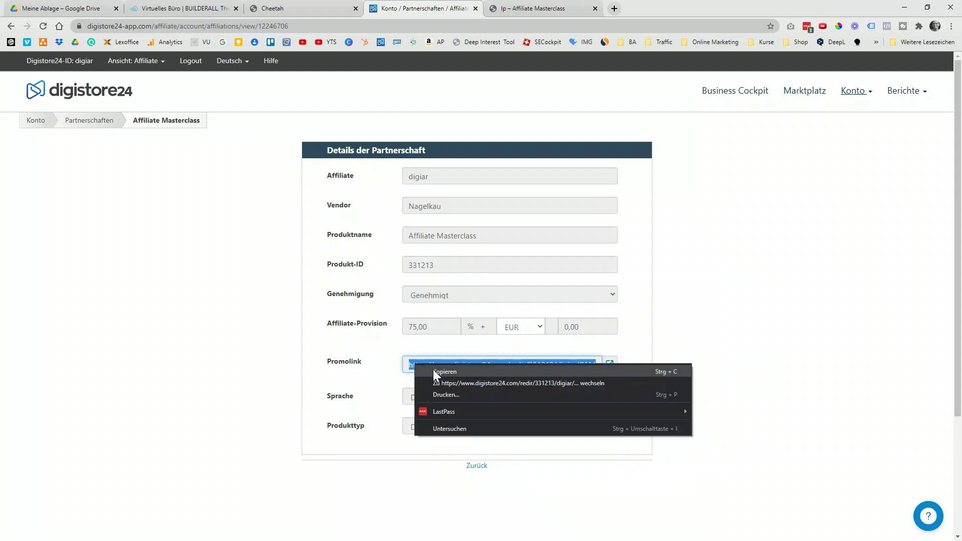
{"action": "left_click", "coordinate": [434, 372]}
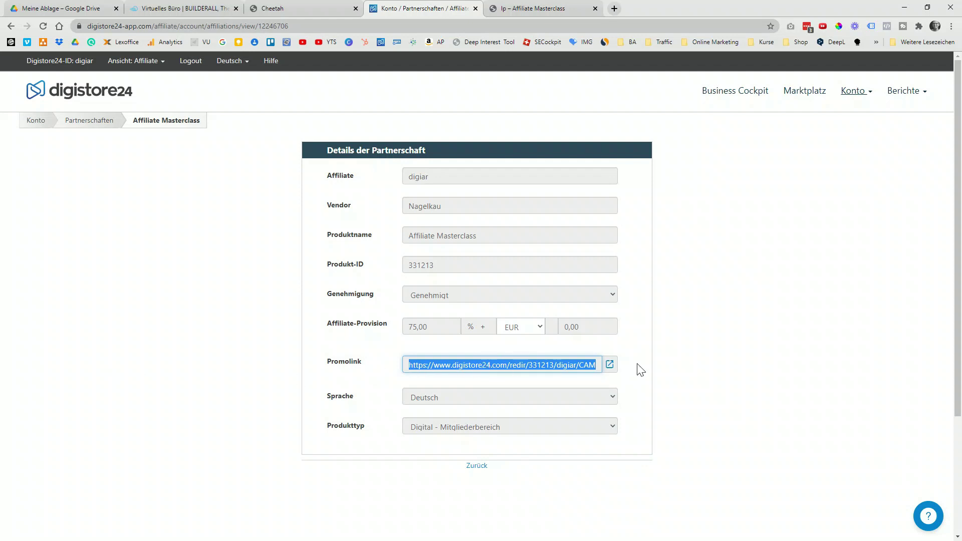
{"action": "left_click", "coordinate": [609, 365]}
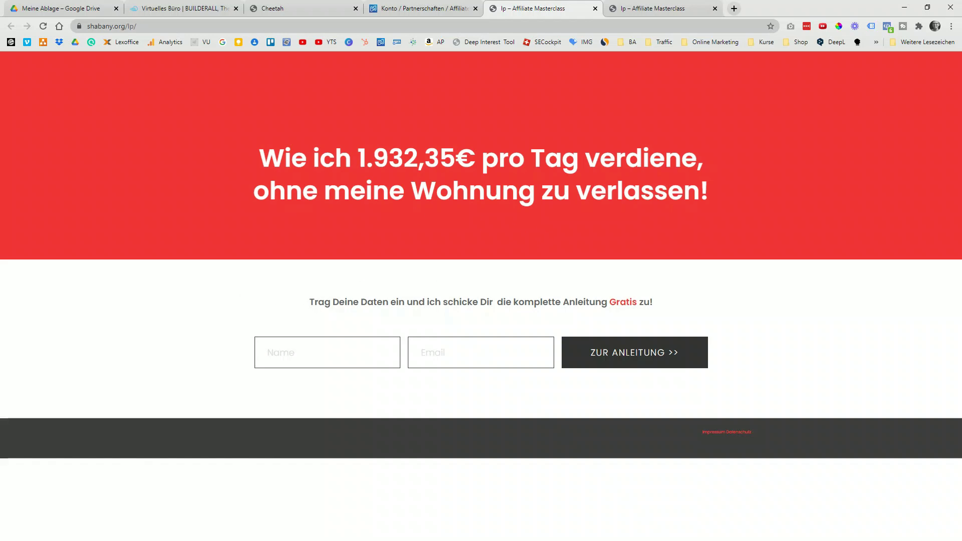
Examine the landing page's offer text and sign-up form, and dismiss the exit popup
{"action": "left_click_drag", "start_coordinate": [318, 302], "coordinate": [668, 333]}
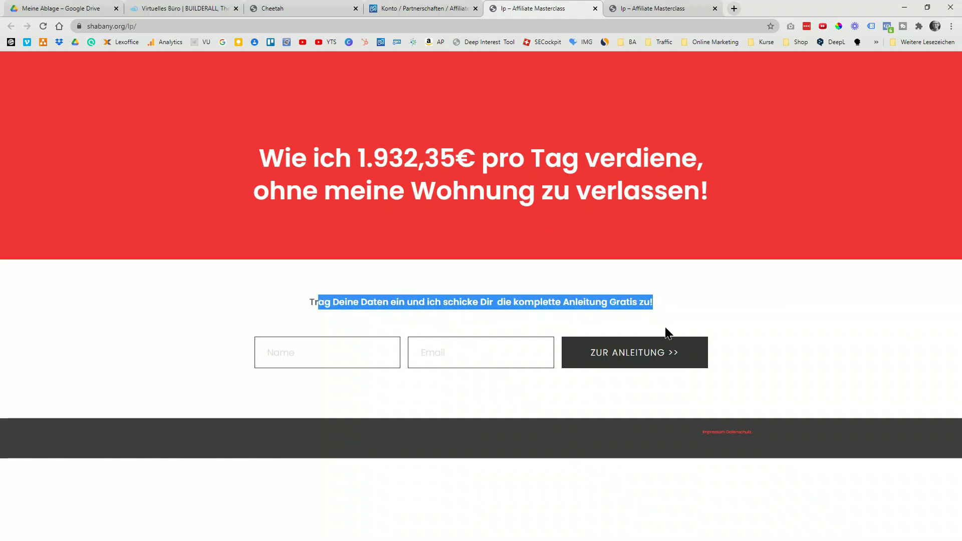
{"action": "left_click", "coordinate": [716, 318]}
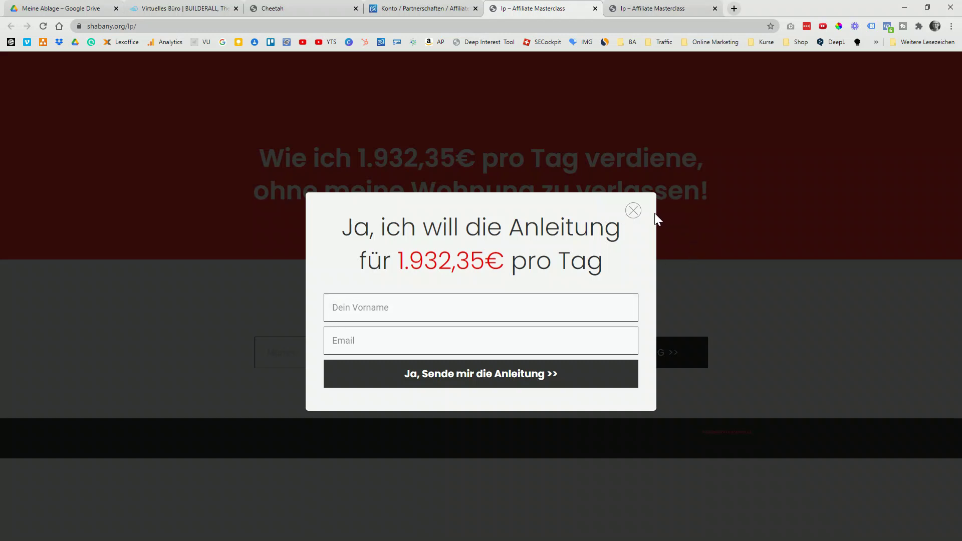
{"action": "left_click", "coordinate": [637, 213]}
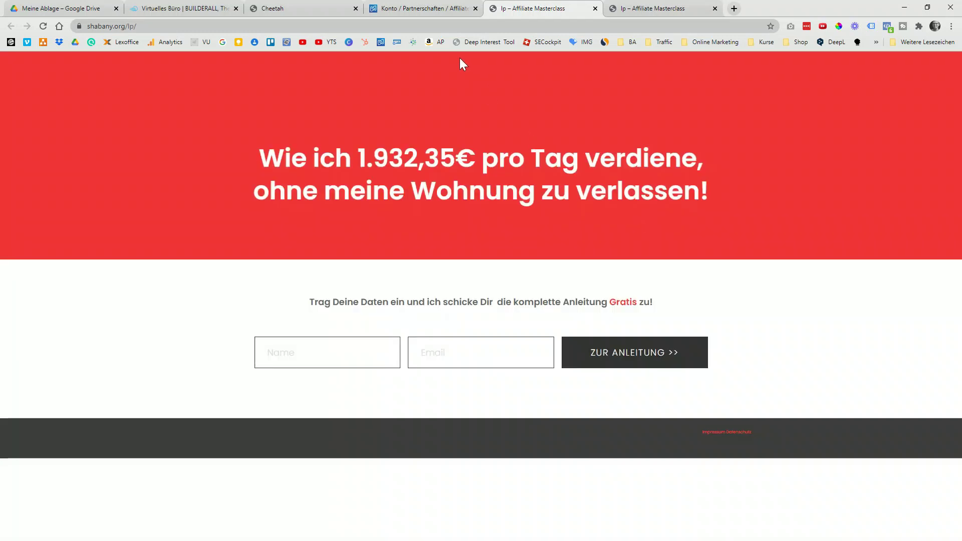
Copy the Affiliate Masterclass promolink from the partnership details and paste it into a new Google Docs document
{"action": "left_click", "coordinate": [440, 9]}
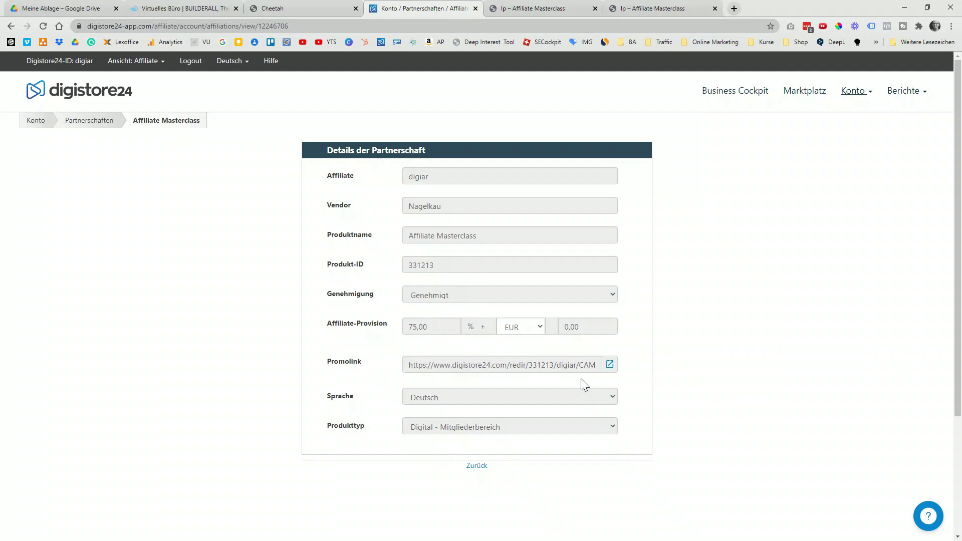
{"action": "left_click", "coordinate": [504, 366]}
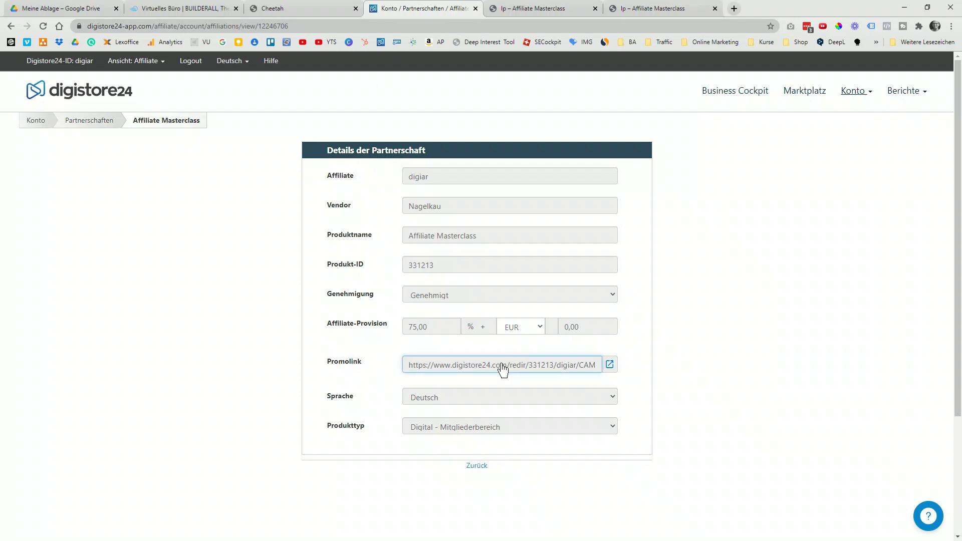
{"action": "triple_click", "coordinate": [503, 367]}
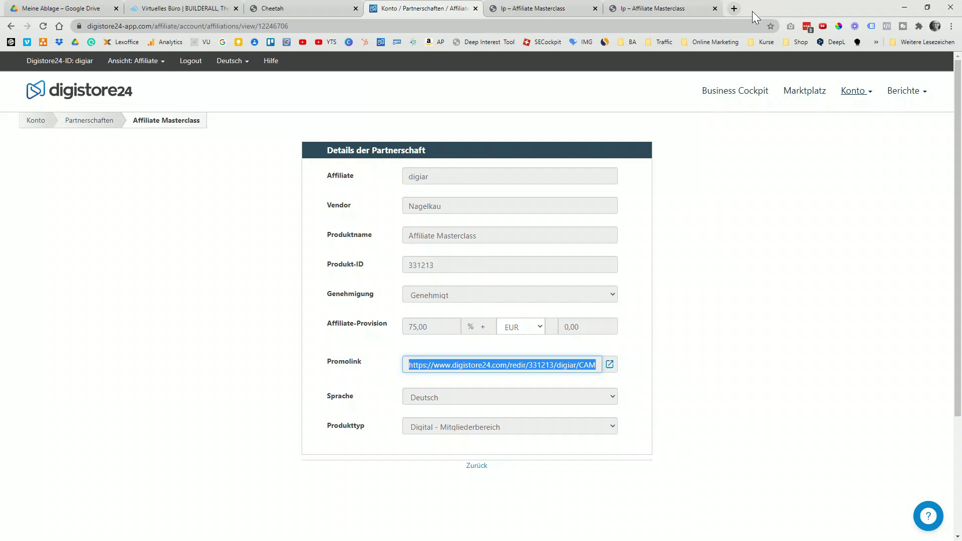
{"action": "left_click", "coordinate": [81, 8]}
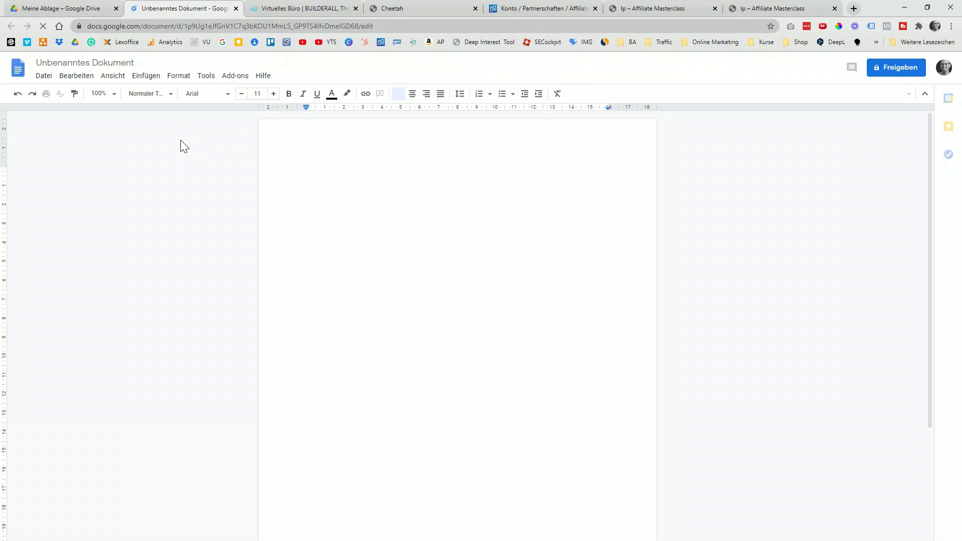
{"action": "type", "text": "https://www.digistore24.com/redir/331213/digiar/CAMPAIGNKEY"}
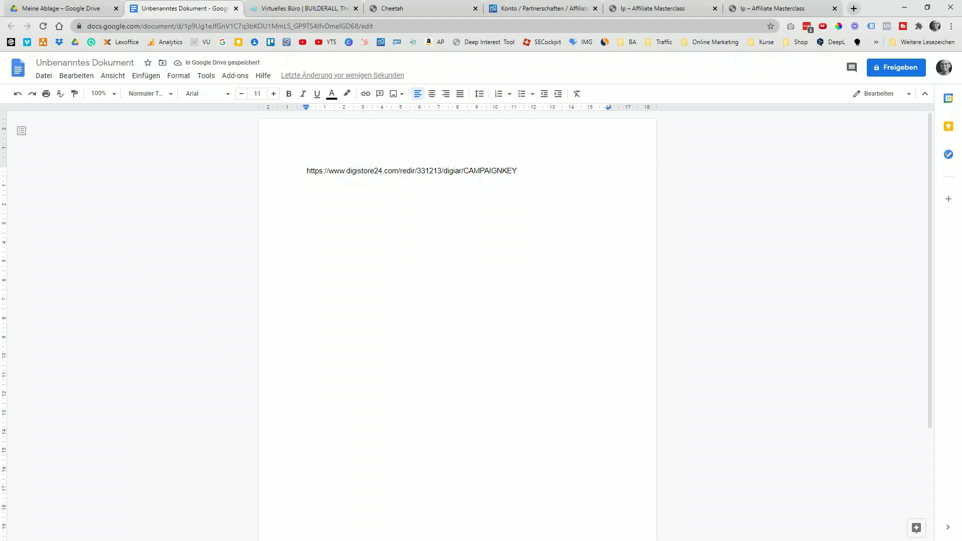
Copy the entire promolink in the document and make its text bold
{"action": "key", "text": "ctrl+shift+Left"}
{"action": "key", "text": "ctrl+shift+Left"}
{"action": "key", "text": "ctrl+shift+Left"}
{"action": "key", "text": "ctrl+shift+Left"}
{"action": "key", "text": "ctrl+shift+Left"}
{"action": "key", "text": "ctrl+shift+Left"}
{"action": "key", "text": "ctrl+shift+Left"}
{"action": "key", "text": "ctrl+shift+Left"}
{"action": "key", "text": "ctrl+shift+Left"}
{"action": "key", "text": "ctrl+shift+Left"}
{"action": "key", "text": "ctrl+c"}
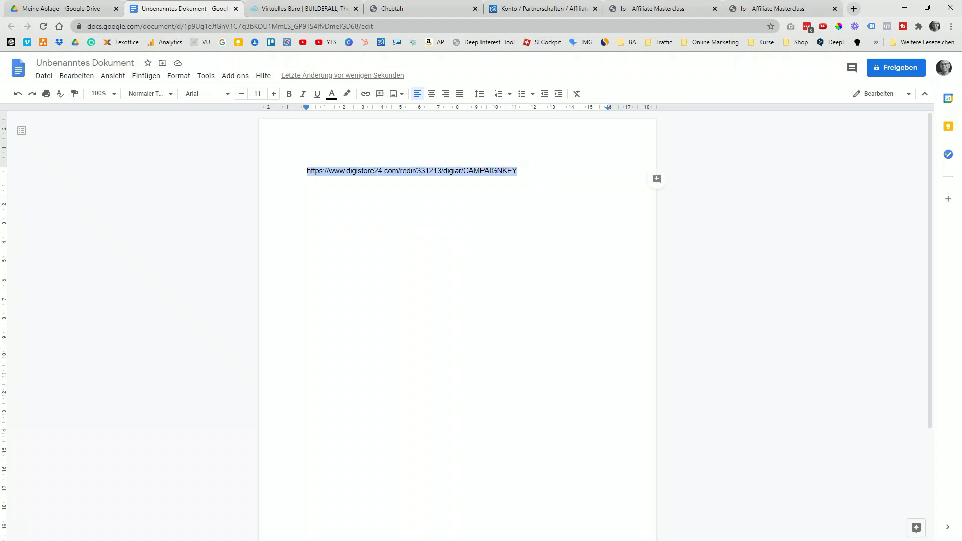
{"action": "left_click", "coordinate": [288, 93]}
{"action": "left_click", "coordinate": [343, 172]}
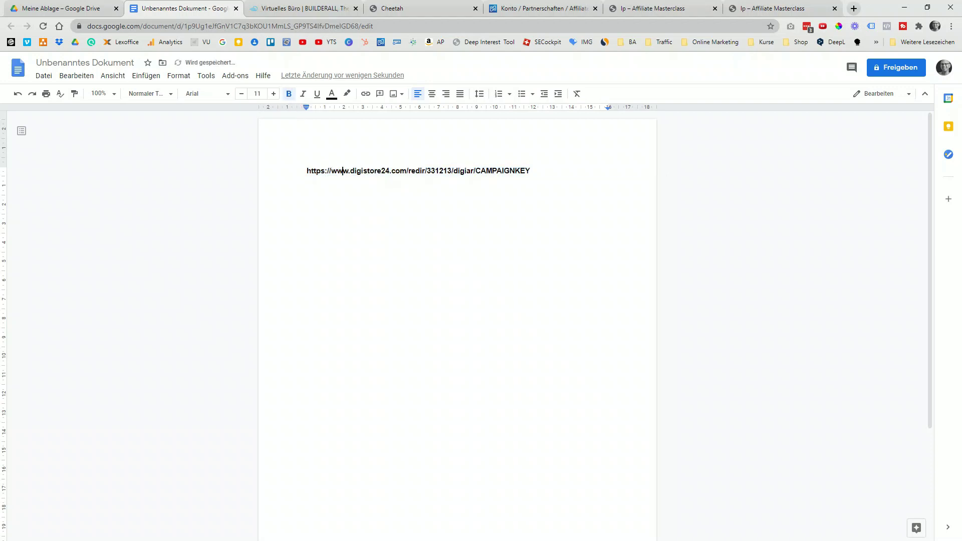
Paste a second copy of the promolink below the first, separated from it by blank lines
{"action": "key", "text": "Return"}
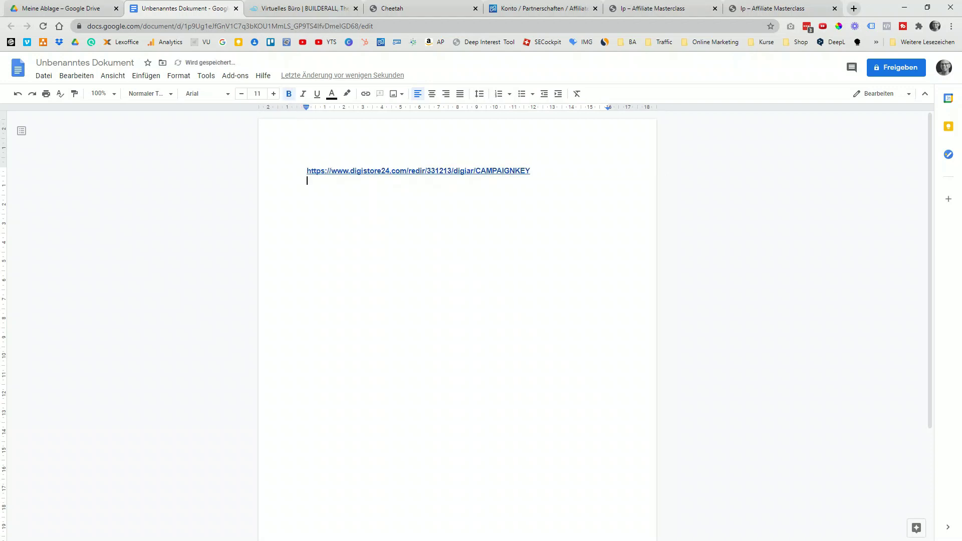
{"action": "key", "text": "ctrl+v"}
{"action": "key", "text": "Return"}
{"action": "key", "text": "Up"}
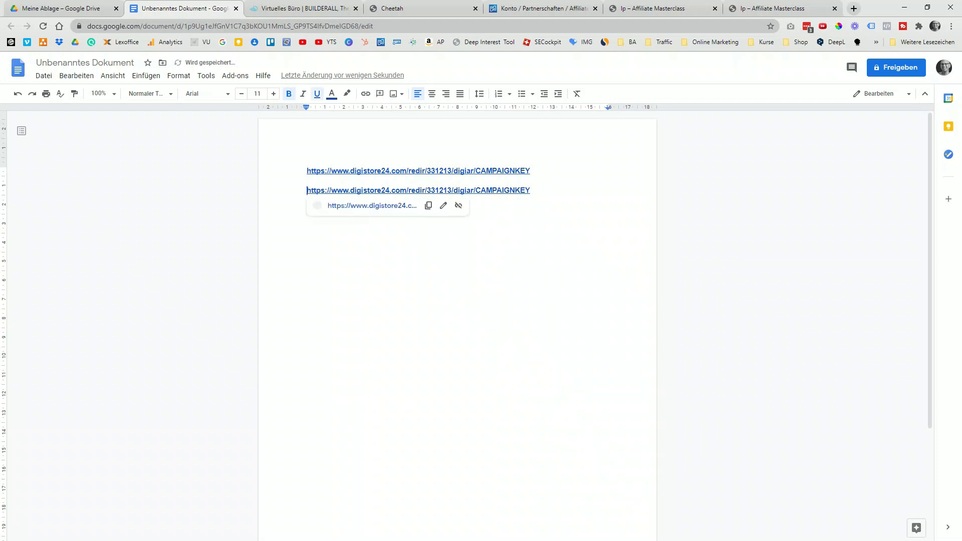
{"action": "key", "text": "Return"}
{"action": "key", "text": "Return"}
{"action": "key", "text": "Return"}
{"action": "key", "text": "Up"}
{"action": "key", "text": "Up"}
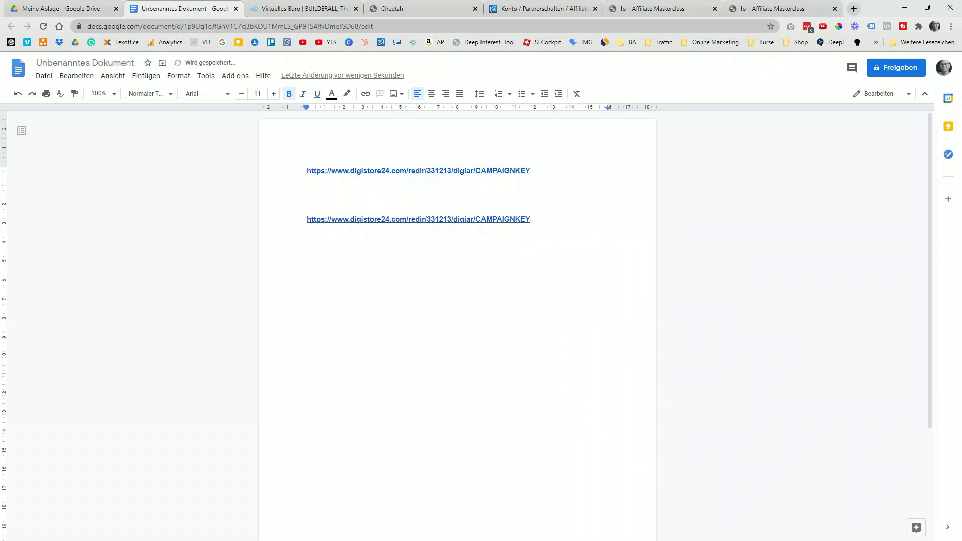
Remove the hyperlink from the second promolink so that it is plain text
{"action": "key", "text": "Down"}
{"action": "key", "text": "shift+End"}
{"action": "key", "text": "Home"}
{"action": "key", "text": "shift+End"}
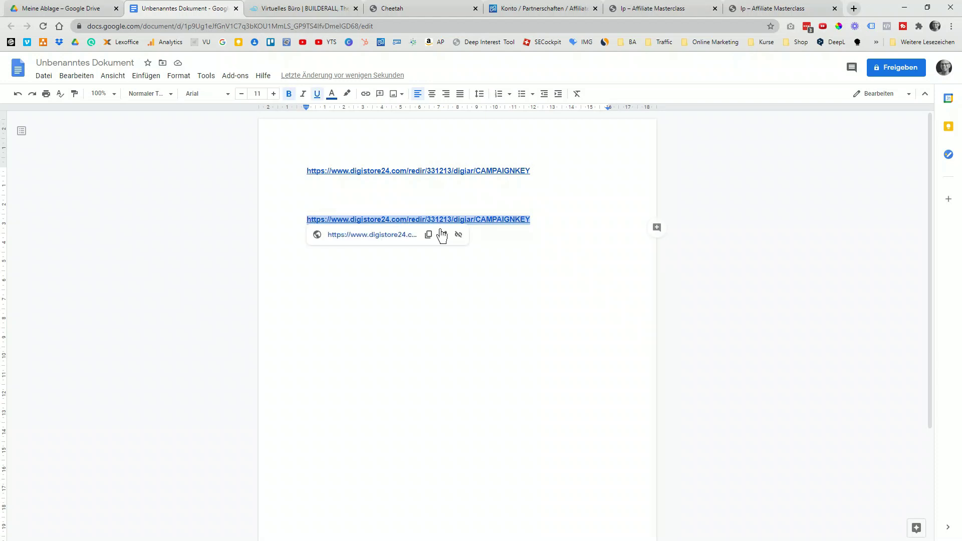
{"action": "left_click", "coordinate": [458, 235]}
{"action": "key", "text": "Down"}
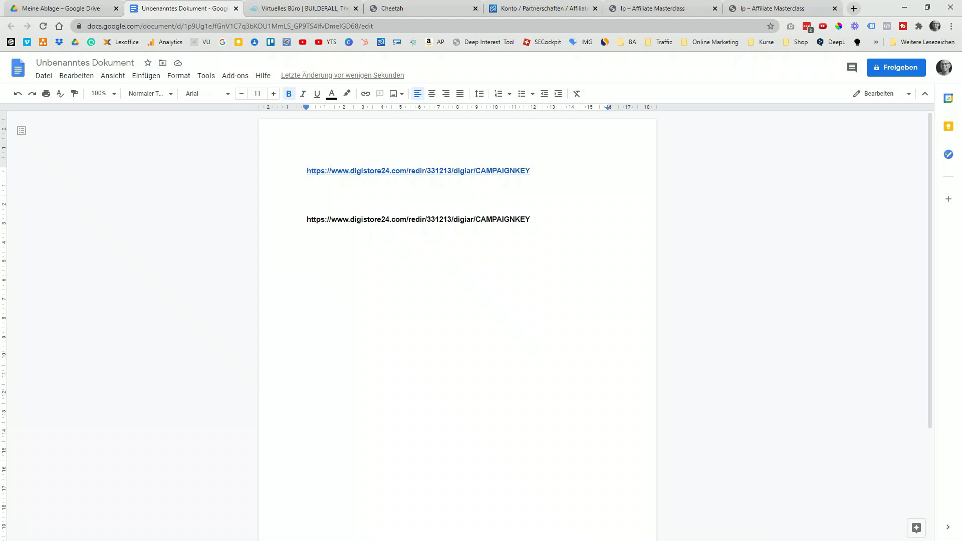
Rewrite the second link by replacing redir with product and everything after 331213 with ?aff=digiar
{"action": "left_click_drag", "start_coordinate": [408, 219], "coordinate": [425, 219]}
{"action": "type", "text": "product"}
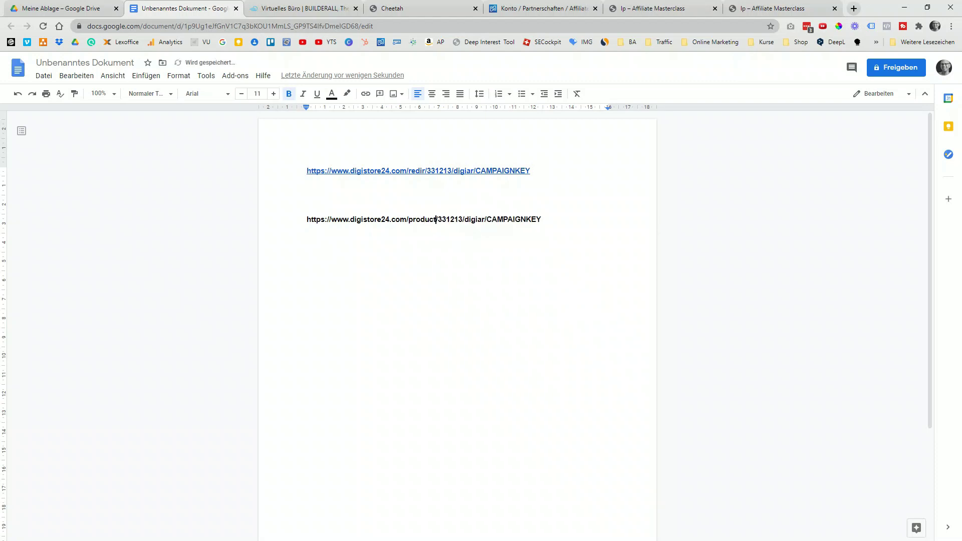
{"action": "double_click", "coordinate": [454, 219]}
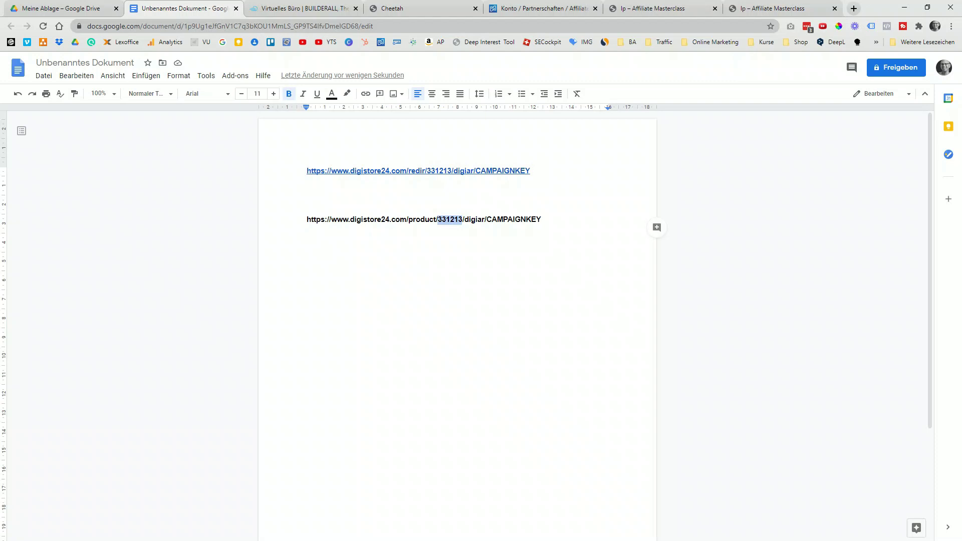
{"action": "left_click_drag", "start_coordinate": [462, 219], "coordinate": [545, 219]}
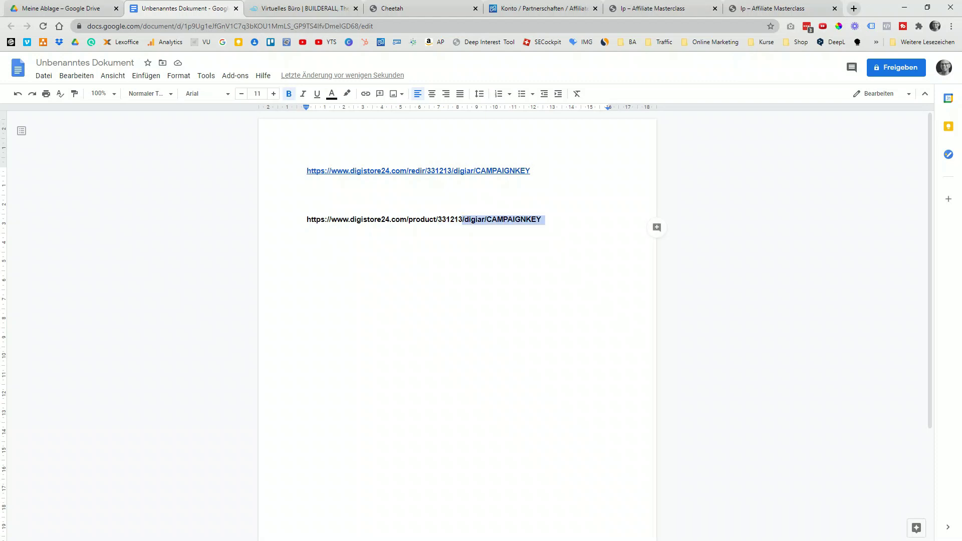
{"action": "type", "text": "?aff"}
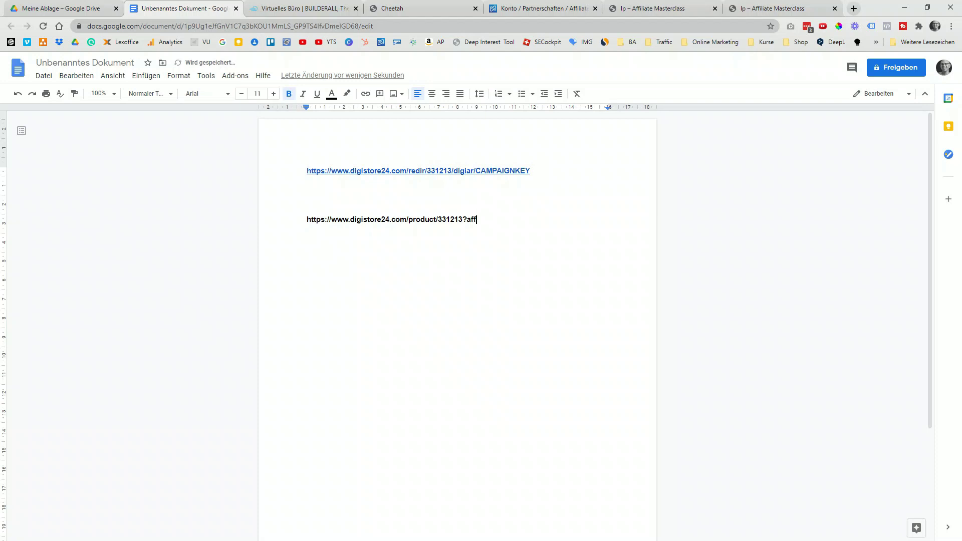
{"action": "type", "text": "=digiar"}
{"action": "key", "text": "Return"}
{"action": "key", "text": "shift+Left"}
{"action": "left_click_drag", "start_coordinate": [467, 219], "coordinate": [467, 220]}
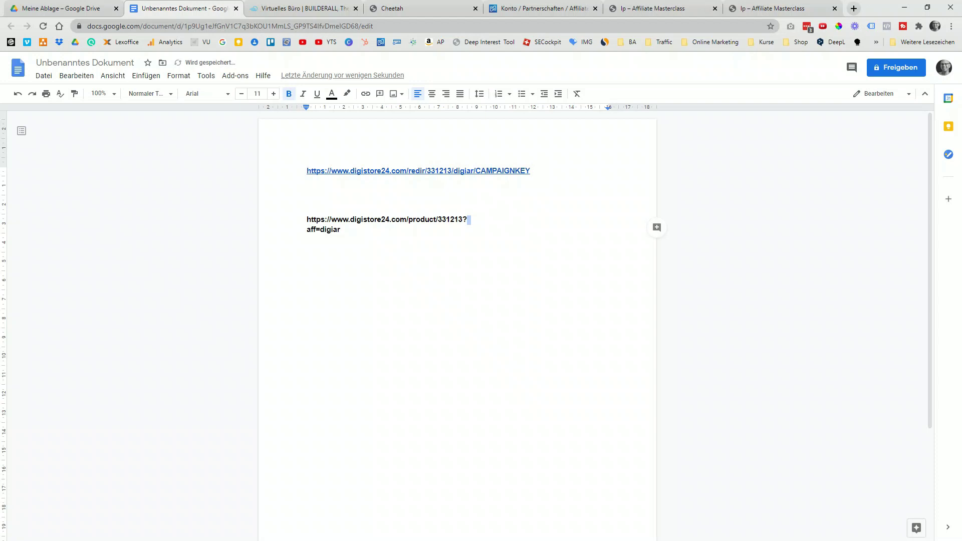
{"action": "left_click", "coordinate": [18, 95]}
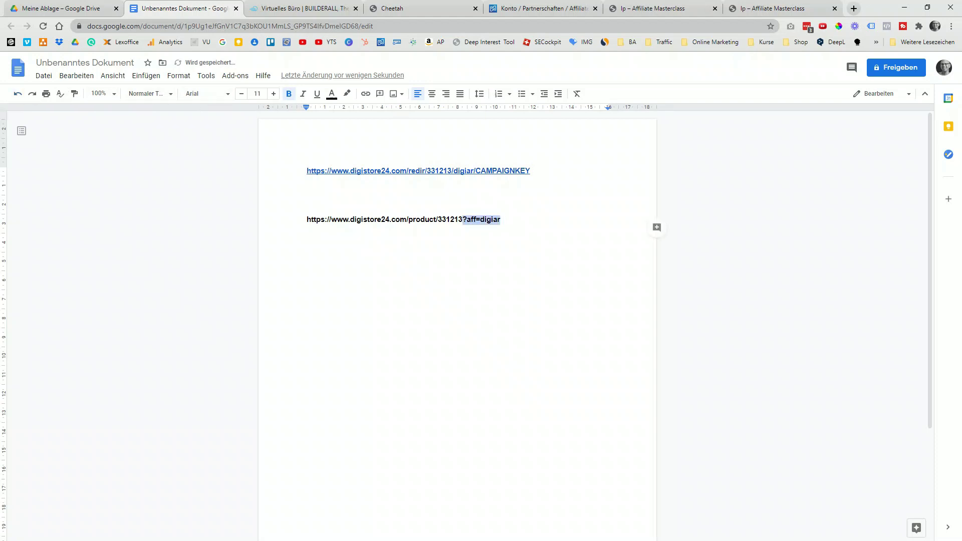
Colour the ?aff=digiar part of the second link red
{"action": "left_click", "coordinate": [331, 94]}
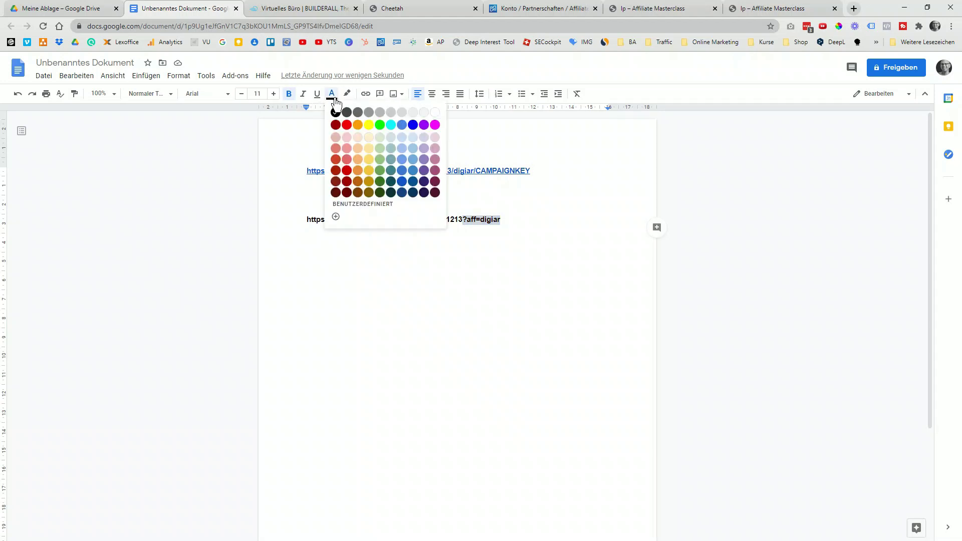
{"action": "left_click", "coordinate": [349, 125]}
Colour the word product in the second link red
{"action": "double_click", "coordinate": [422, 220]}
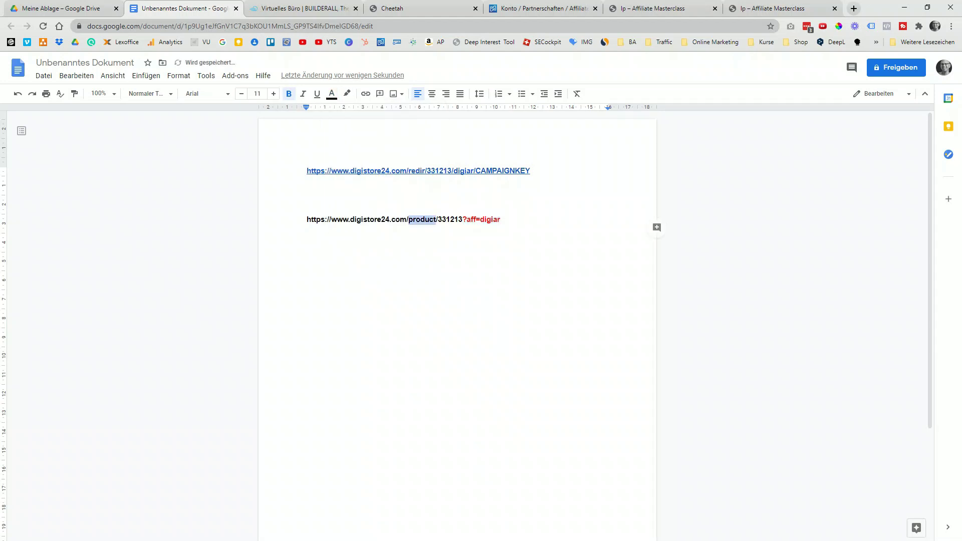
{"action": "left_click", "coordinate": [332, 94]}
{"action": "left_click", "coordinate": [348, 128]}
{"action": "left_click", "coordinate": [309, 229]}
Copy the complete second link with the ?aff=digiar parameter
{"action": "left_click_drag", "start_coordinate": [306, 219], "coordinate": [500, 220]}
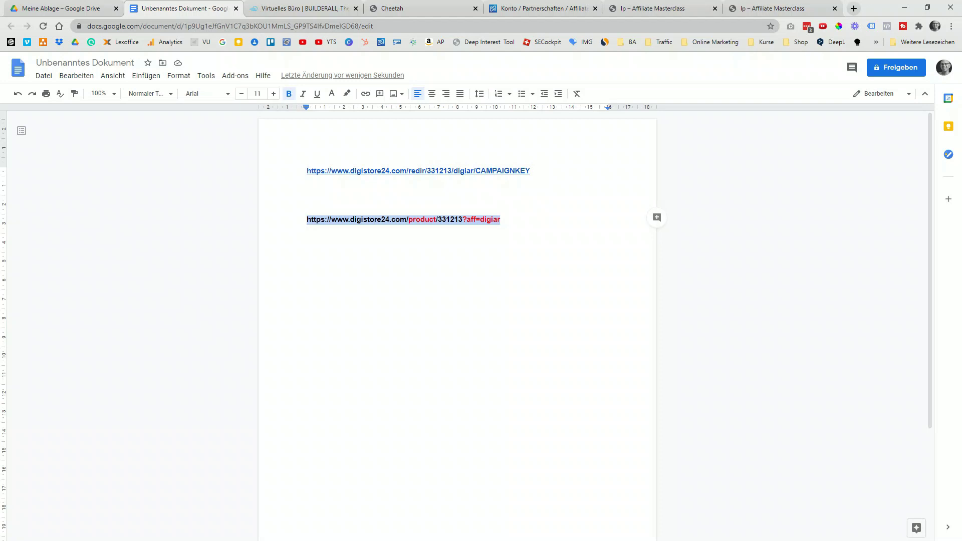
{"action": "right_click", "coordinate": [378, 220]}
{"action": "left_click", "coordinate": [406, 247]}
{"action": "left_click", "coordinate": [309, 230]}
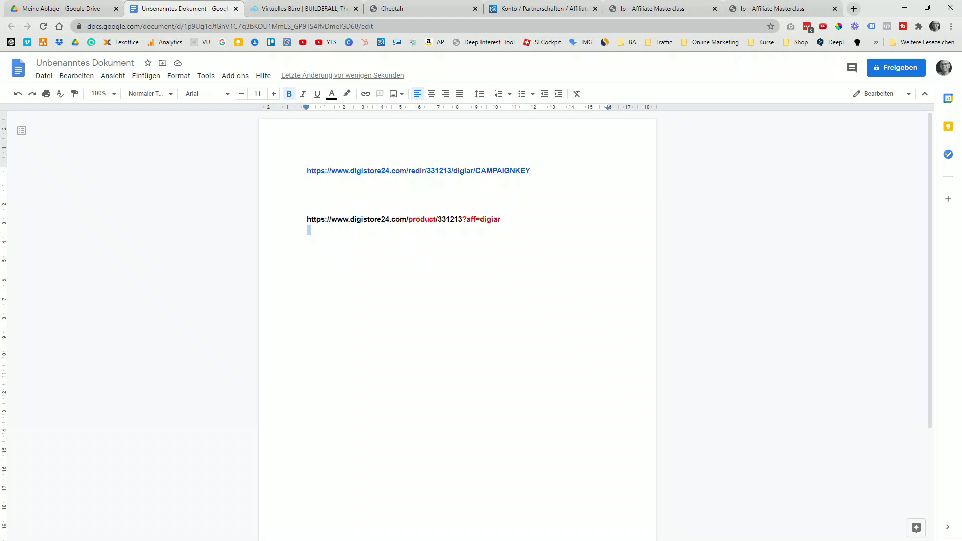
Load the copied product link in the first Affiliate Masterclass landing page tab, replacing the shabany.org/lp/ address
{"action": "left_click", "coordinate": [659, 10]}
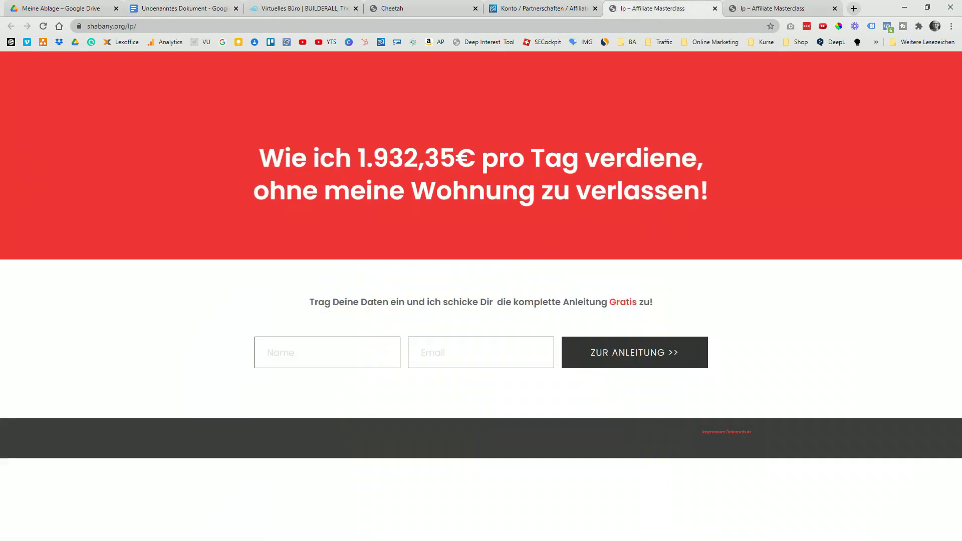
{"action": "key", "text": "ctrl+l"}
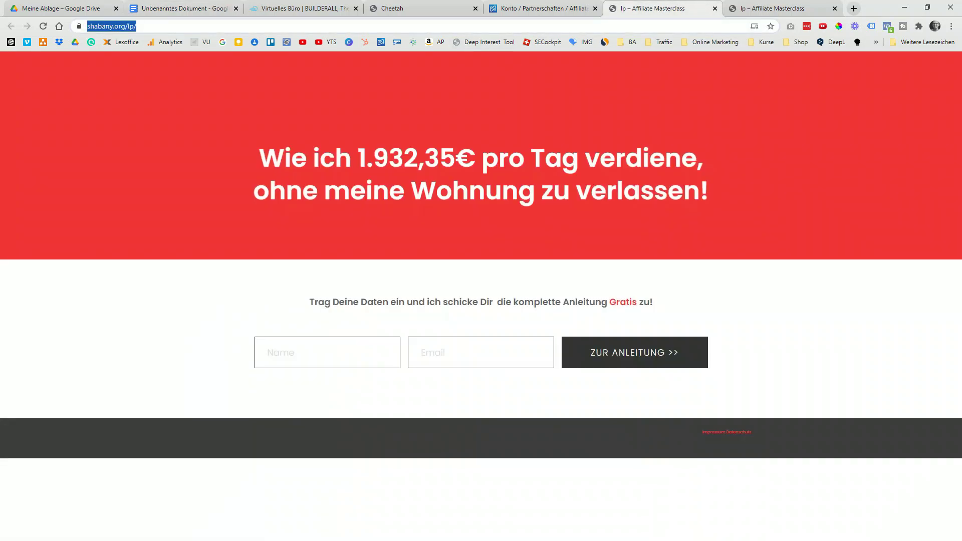
{"action": "key", "text": "ctrl+v"}
{"action": "key", "text": "Return"}
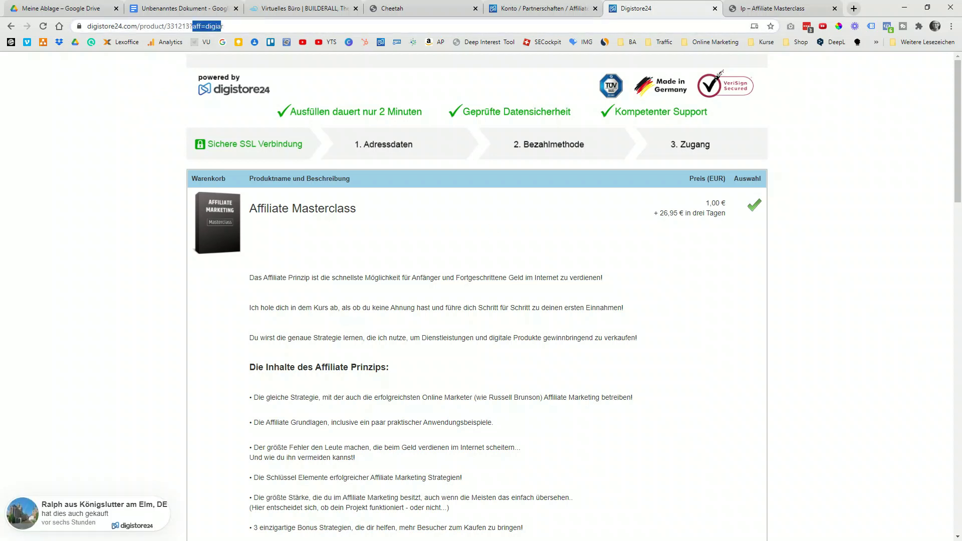
Examine the order page's aff parameter in the address and the affiliate ID shown at the very end of the page
{"action": "left_click_drag", "start_coordinate": [263, 26], "coordinate": [232, 26]}
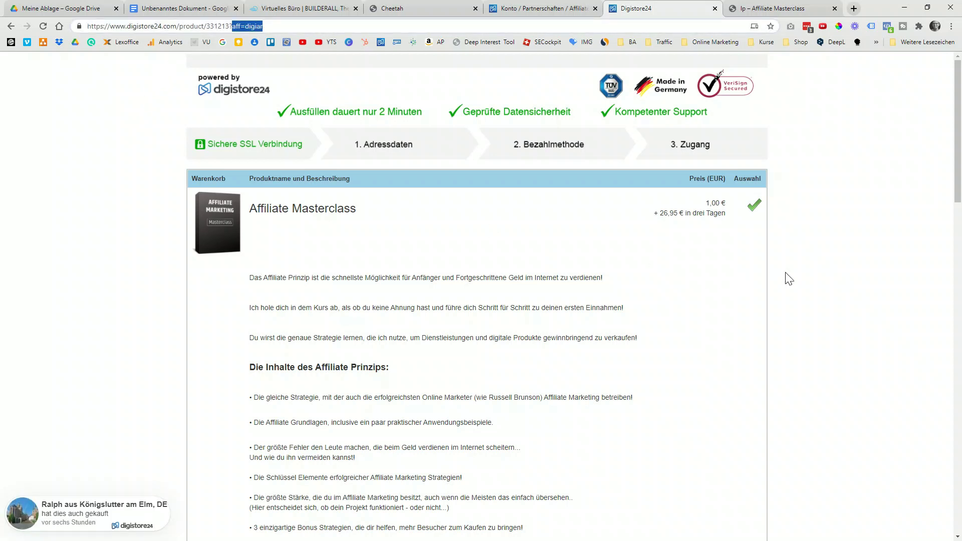
{"action": "left_click", "coordinate": [801, 293]}
{"action": "scroll", "coordinate": [818, 311], "scroll_direction": "down", "scroll_amount": 20}
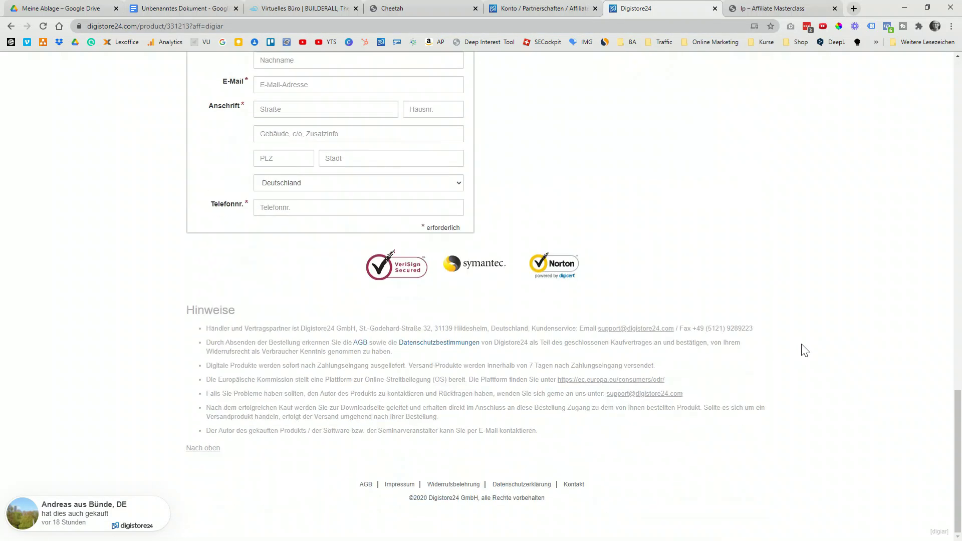
{"action": "left_click_drag", "start_coordinate": [929, 532], "coordinate": [948, 532]}
{"action": "scroll", "coordinate": [907, 531], "scroll_direction": "up", "scroll_amount": 5}
{"action": "scroll", "coordinate": [907, 531], "scroll_direction": "up", "scroll_amount": 15}
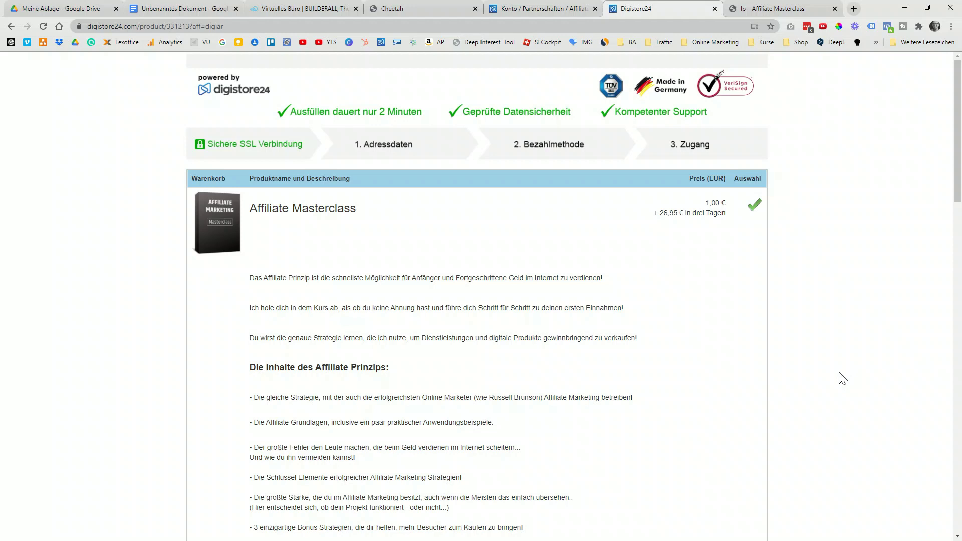
{"action": "scroll", "coordinate": [836, 386], "scroll_direction": "down", "scroll_amount": 20}
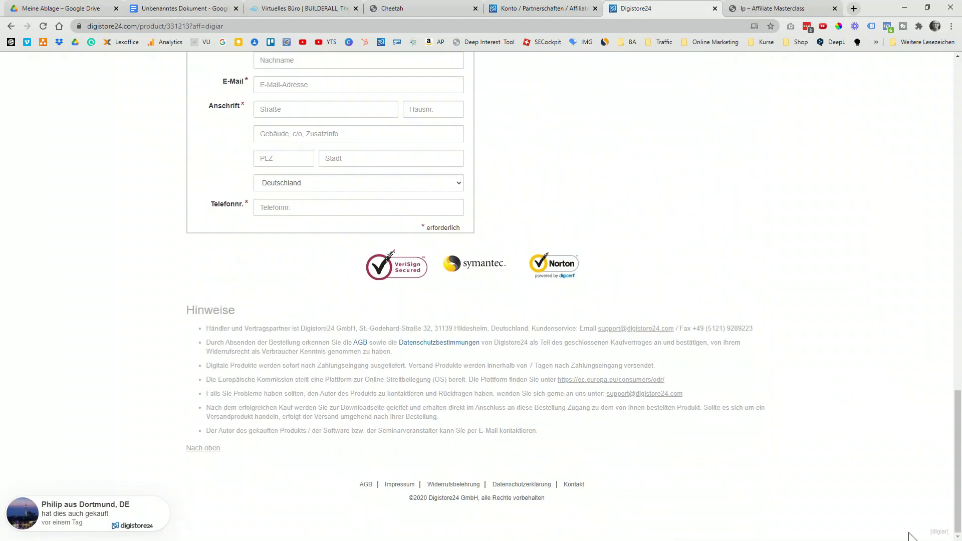
{"action": "scroll", "coordinate": [833, 423], "scroll_direction": "up", "scroll_amount": 5}
{"action": "scroll", "coordinate": [833, 422], "scroll_direction": "up", "scroll_amount": 15}
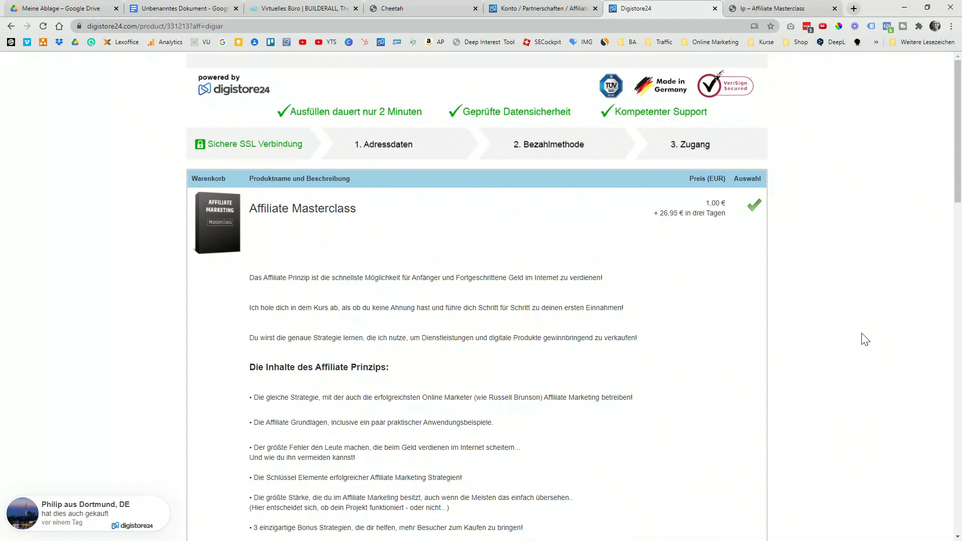
Display the order page's source code and search it for digiar
{"action": "left_click", "coordinate": [951, 26]}
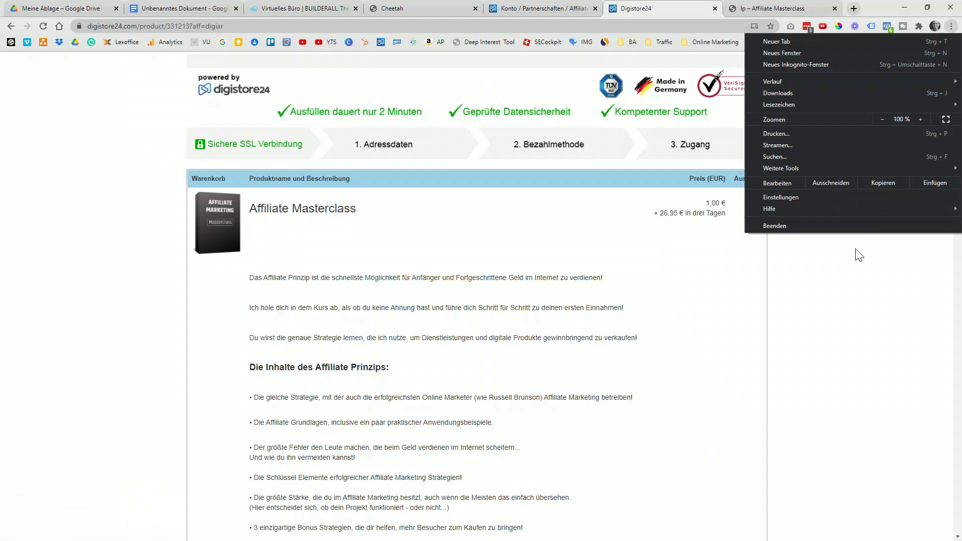
{"action": "left_click", "coordinate": [840, 321]}
{"action": "right_click", "coordinate": [822, 270]}
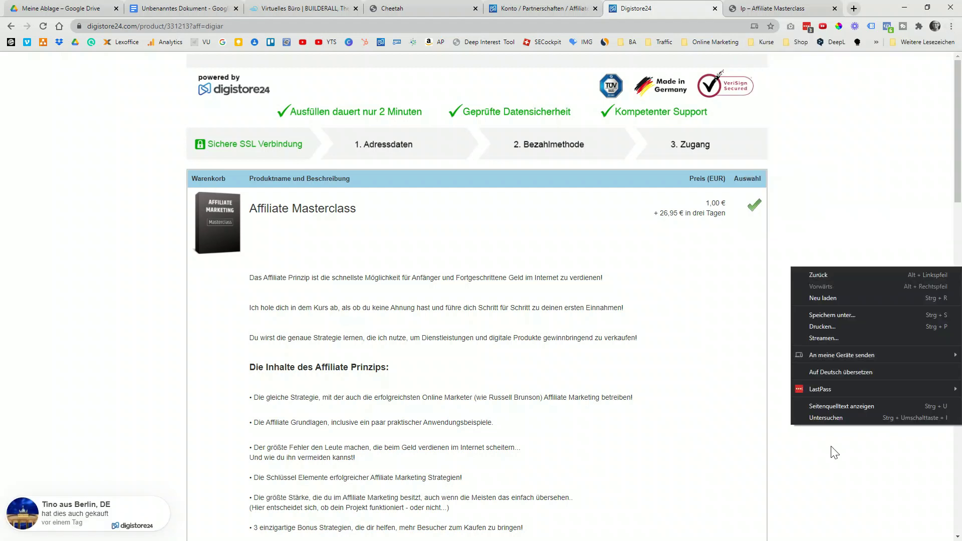
{"action": "left_click", "coordinate": [825, 407]}
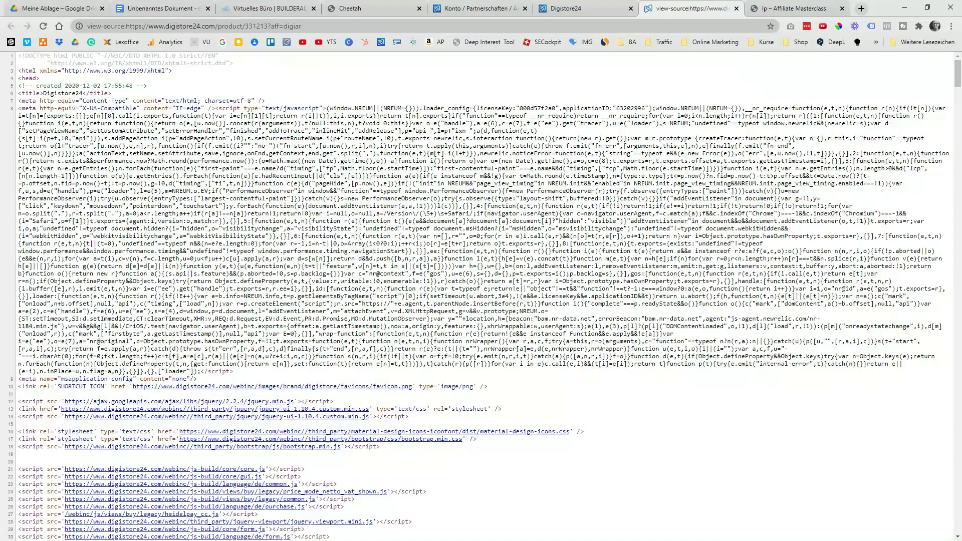
{"action": "key", "text": "ctrl+f"}
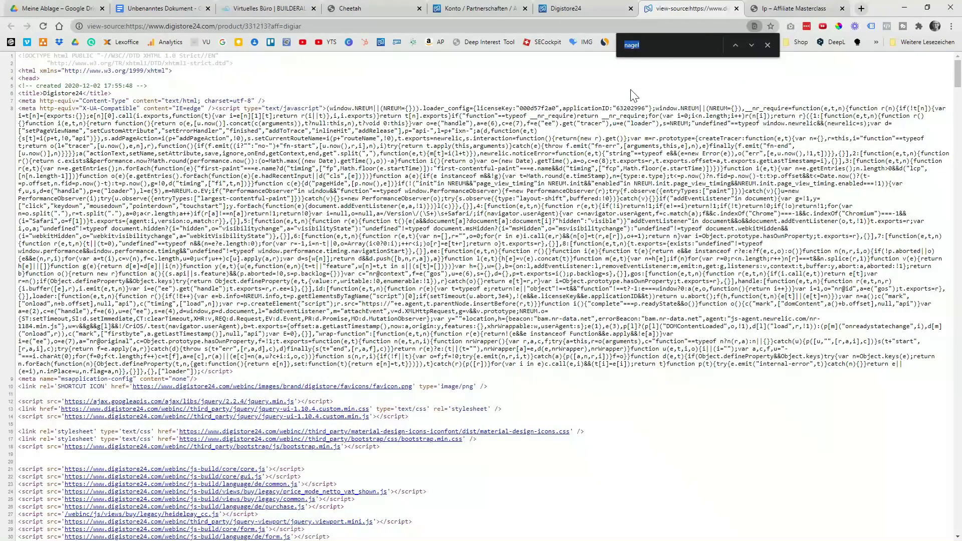
{"action": "type", "text": "digiar"}
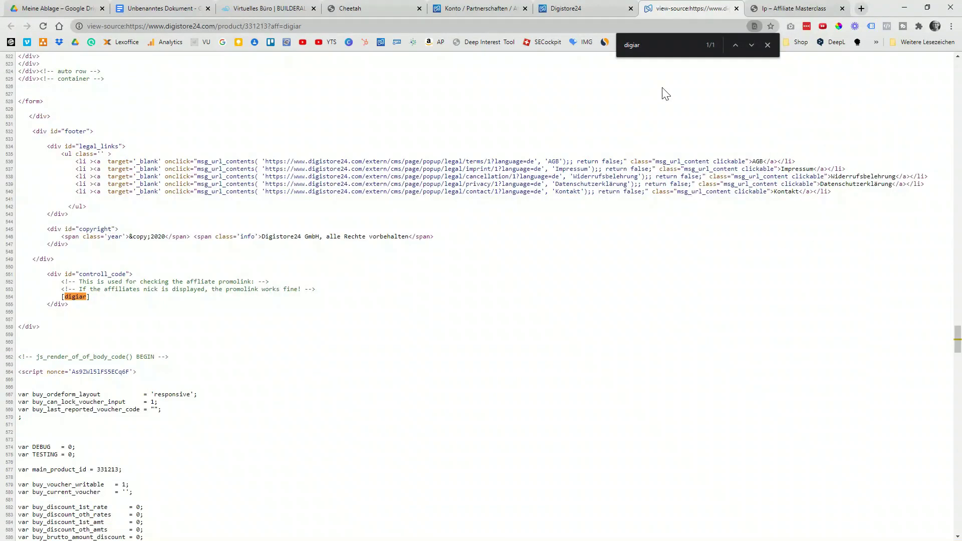
Examine the controll_code block in the source, including its promolink comments and the bracketed affiliate ID
{"action": "key", "text": "ctrl+a"}
{"action": "left_click_drag", "start_coordinate": [44, 274], "coordinate": [96, 306]}
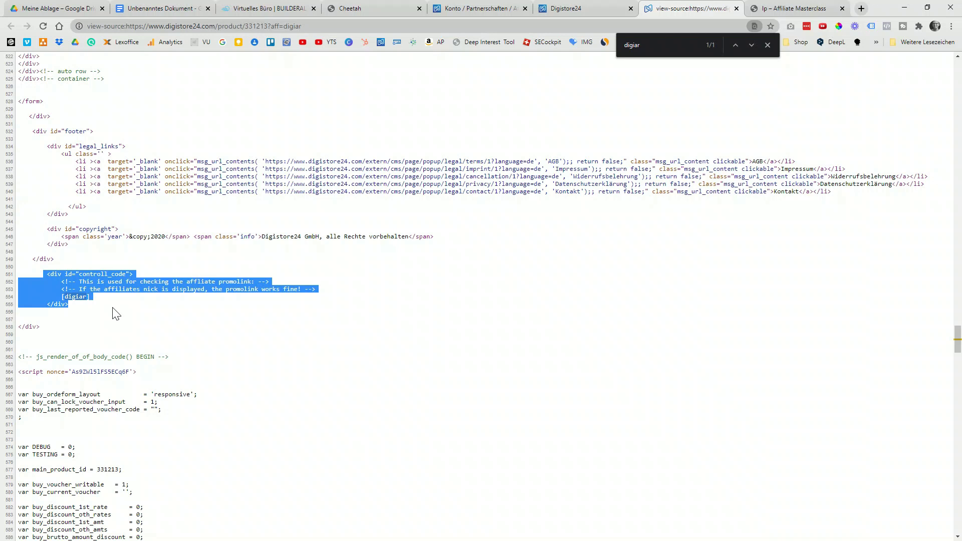
{"action": "left_click", "coordinate": [116, 313]}
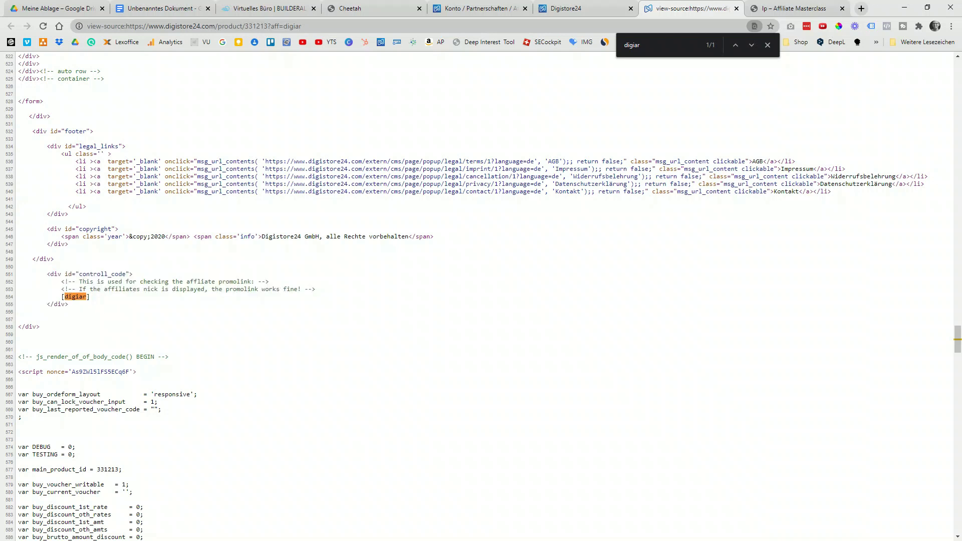
{"action": "left_click_drag", "start_coordinate": [78, 289], "coordinate": [301, 289]}
{"action": "left_click_drag", "start_coordinate": [54, 297], "coordinate": [69, 304]}
{"action": "left_click", "coordinate": [150, 323]}
Close the search, the source code tab and the remaining Affiliate Masterclass landing page tab
{"action": "left_click", "coordinate": [767, 46]}
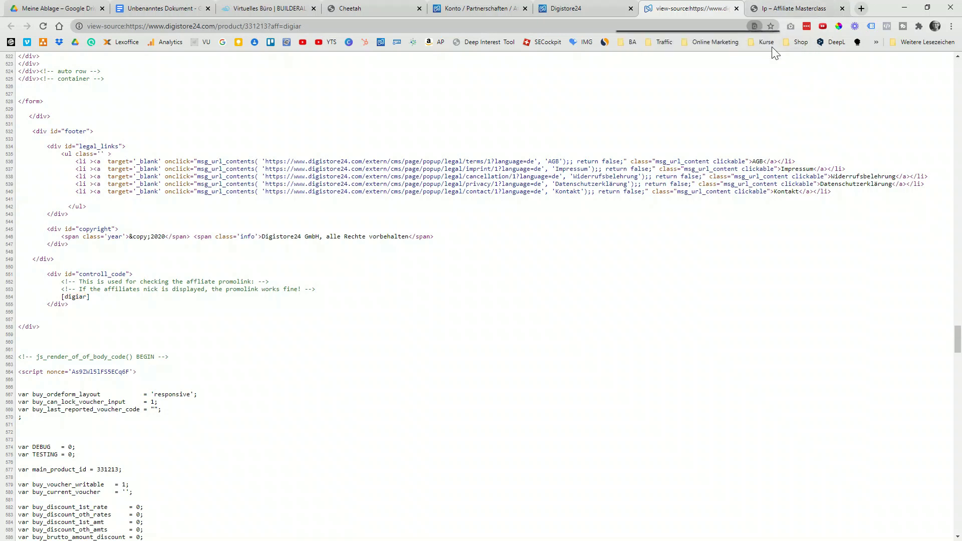
{"action": "left_click", "coordinate": [735, 8]}
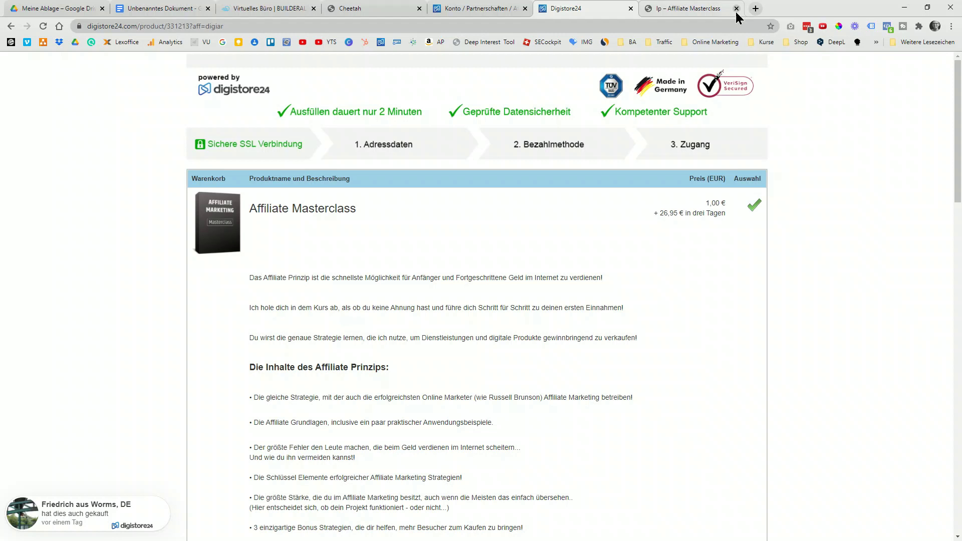
{"action": "left_click", "coordinate": [736, 10]}
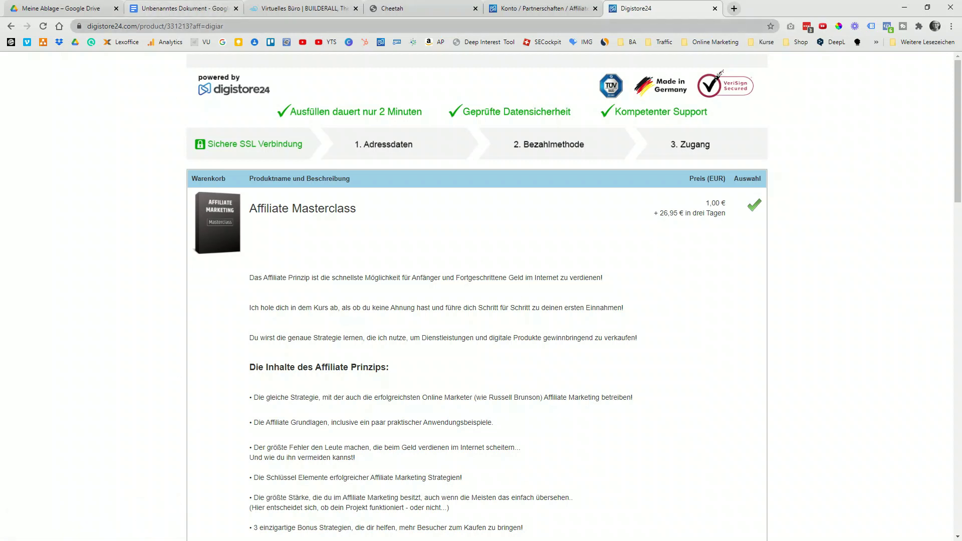
Copy the full address of the Digistore24 order page
{"action": "left_click", "coordinate": [137, 26]}
{"action": "right_click", "coordinate": [135, 23]}
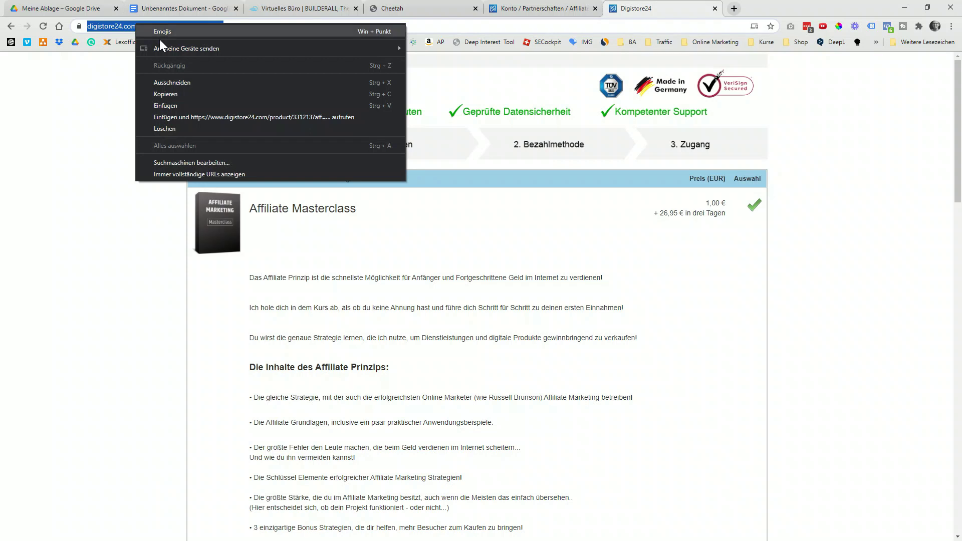
{"action": "left_click", "coordinate": [167, 95]}
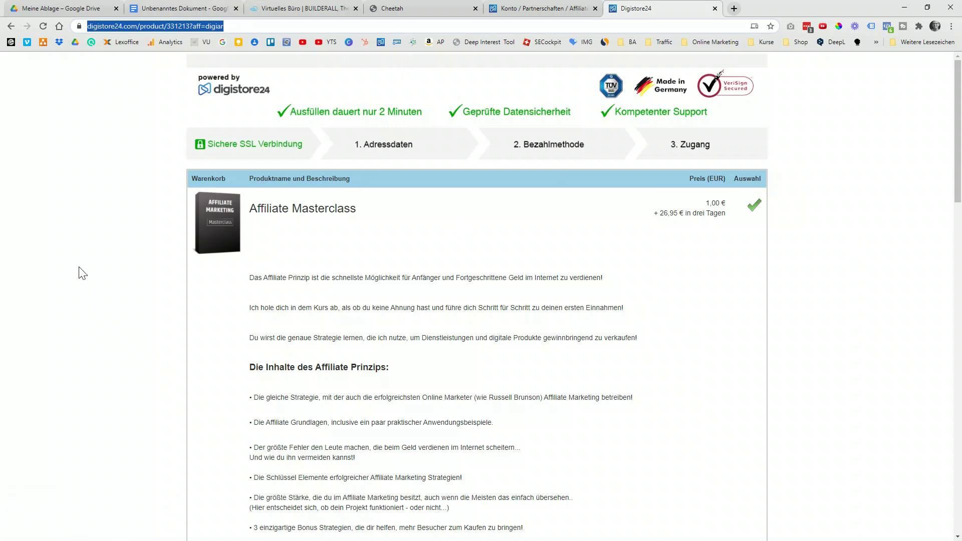
Switch to the Builderall Cheetah editor and start a new website using the simple page templates
{"action": "left_click", "coordinate": [316, 8]}
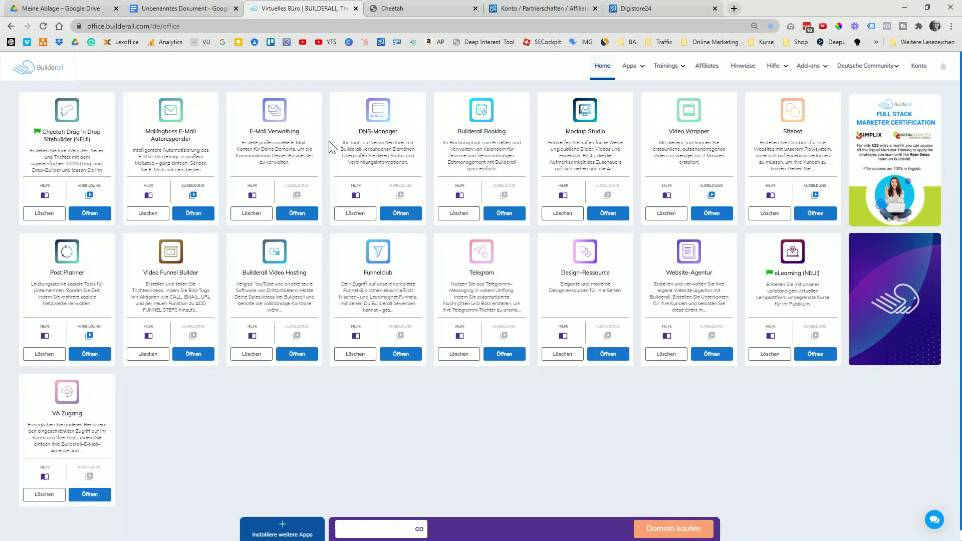
{"action": "left_click", "coordinate": [419, 7]}
{"action": "scroll", "coordinate": [449, 217], "scroll_direction": "down", "scroll_amount": 10}
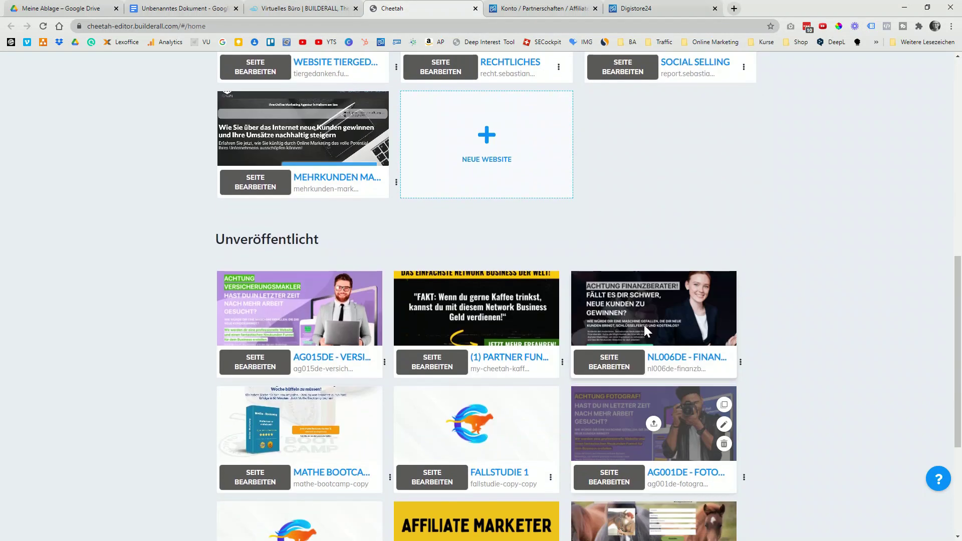
{"action": "left_click", "coordinate": [492, 167]}
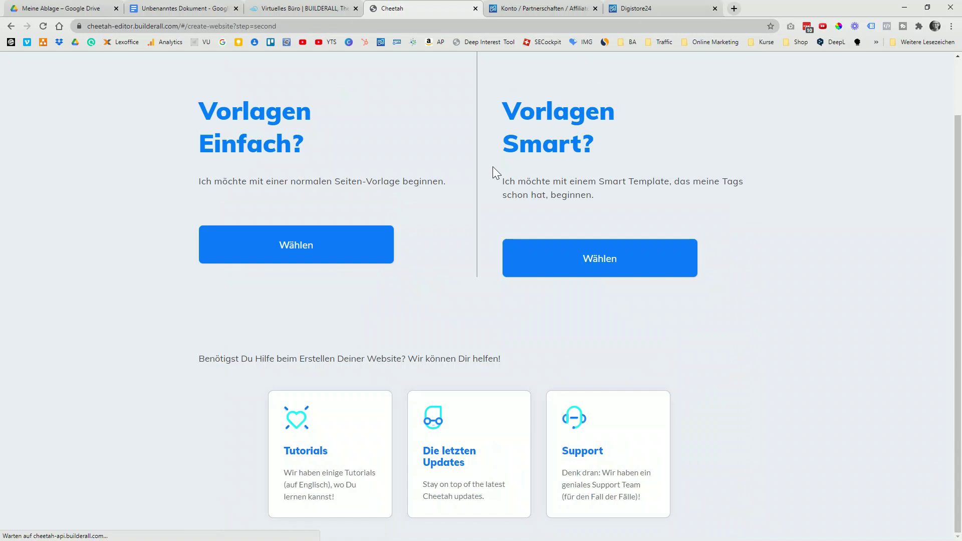
{"action": "left_click", "coordinate": [288, 257]}
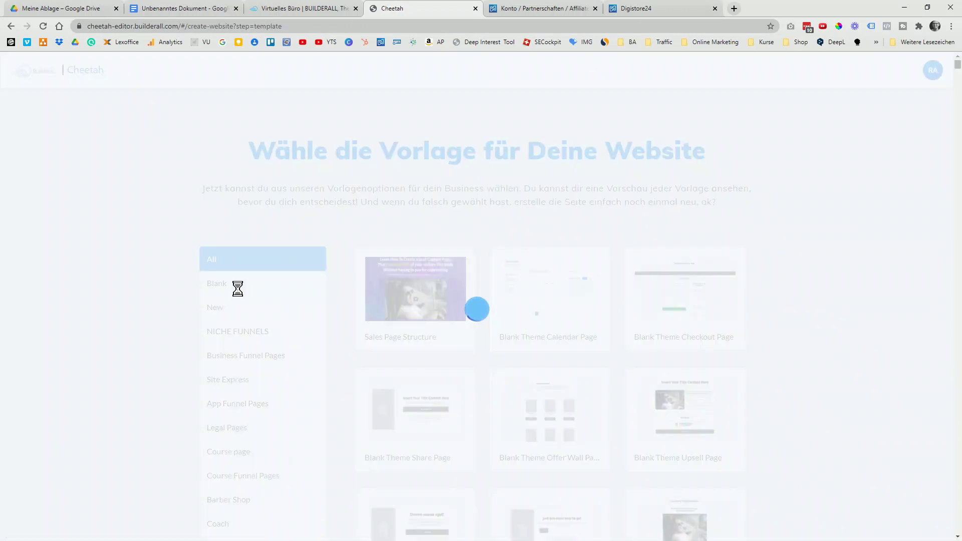
Choose the Blank Template from the Blank category and confirm creating the website
{"action": "left_click", "coordinate": [237, 294]}
{"action": "mouse_move", "coordinate": [381, 331]}
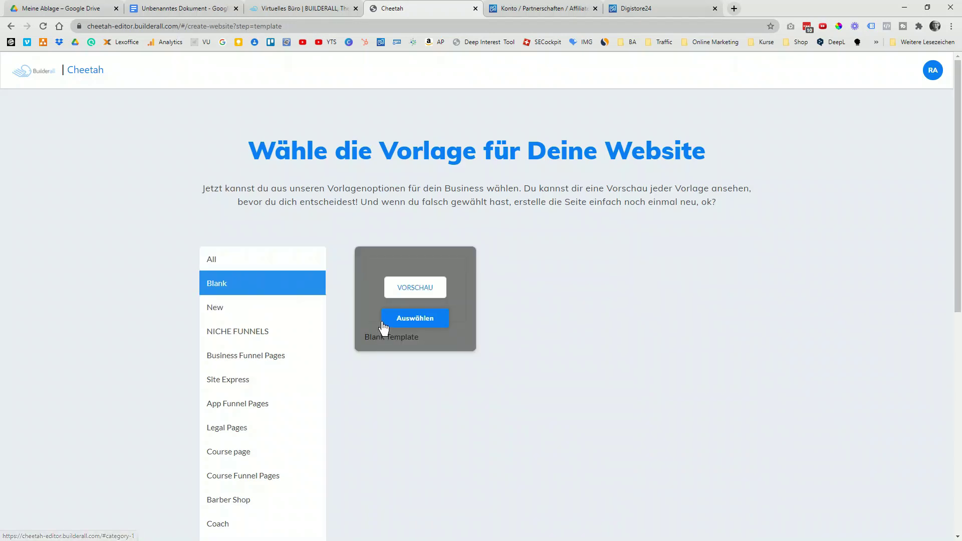
{"action": "left_click", "coordinate": [407, 323]}
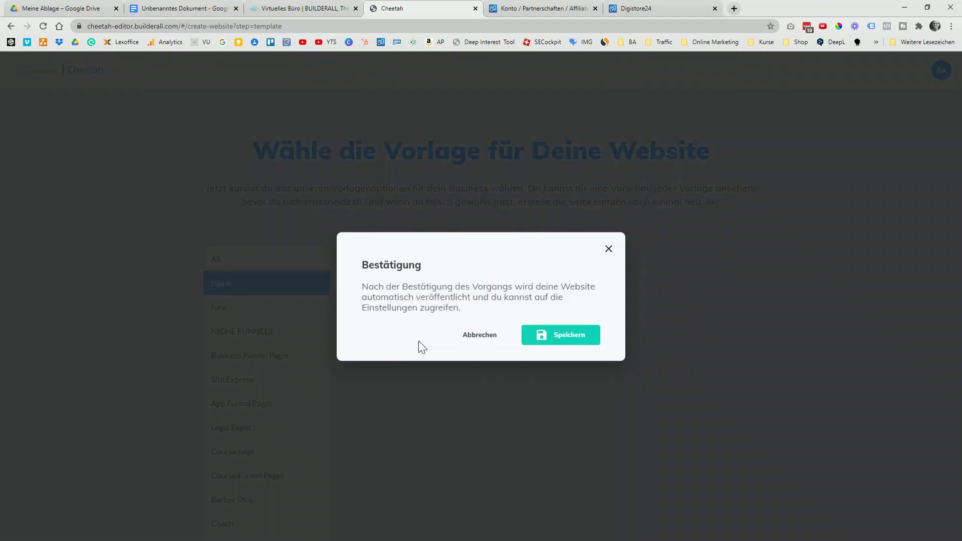
{"action": "left_click", "coordinate": [543, 337]}
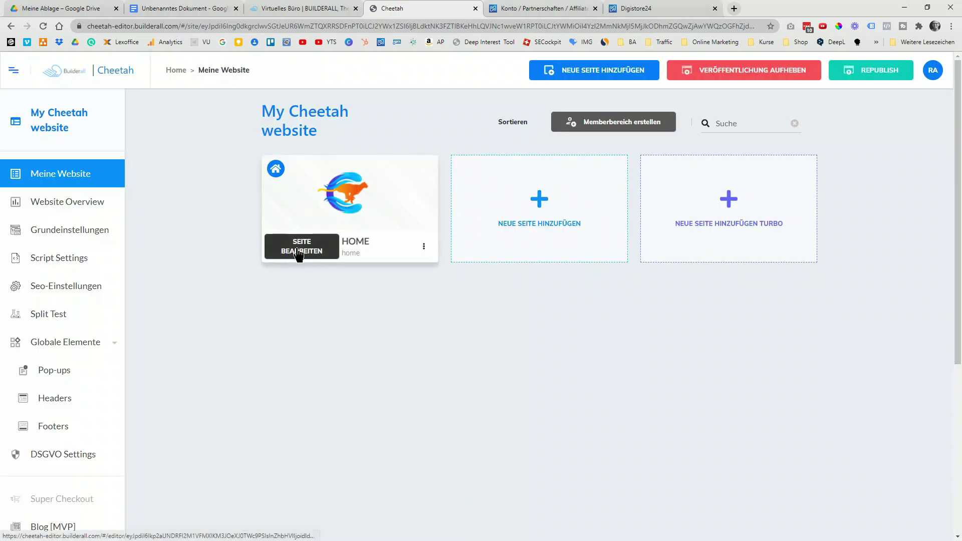
Open the website's Home page for editing and delete the box with the Lorem ipsum text
{"action": "left_click", "coordinate": [302, 251]}
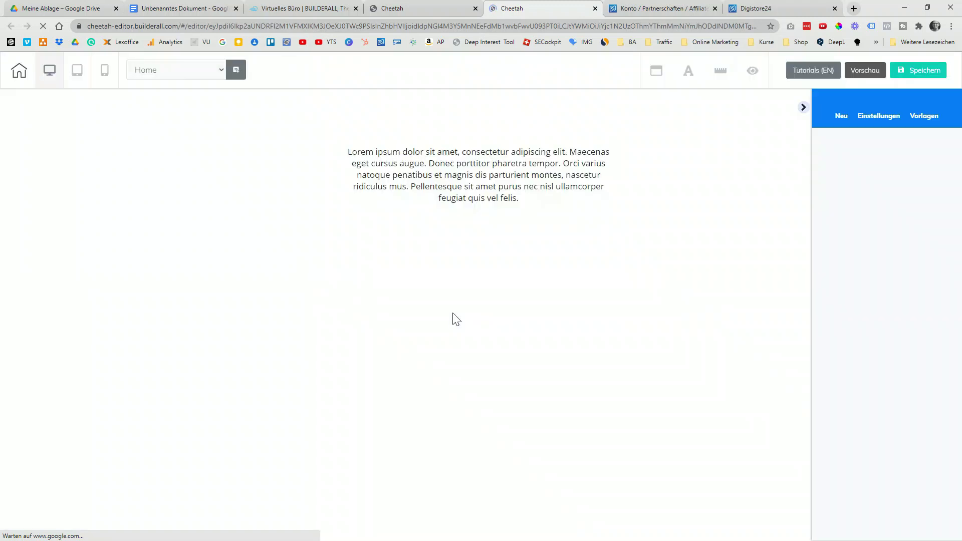
{"action": "left_click", "coordinate": [451, 233]}
{"action": "left_click", "coordinate": [383, 114]}
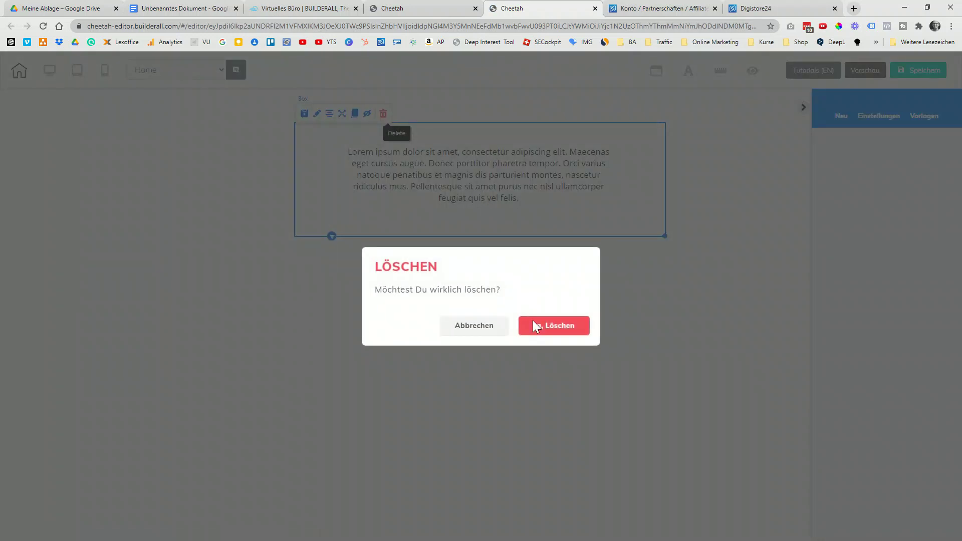
{"action": "left_click", "coordinate": [552, 326]}
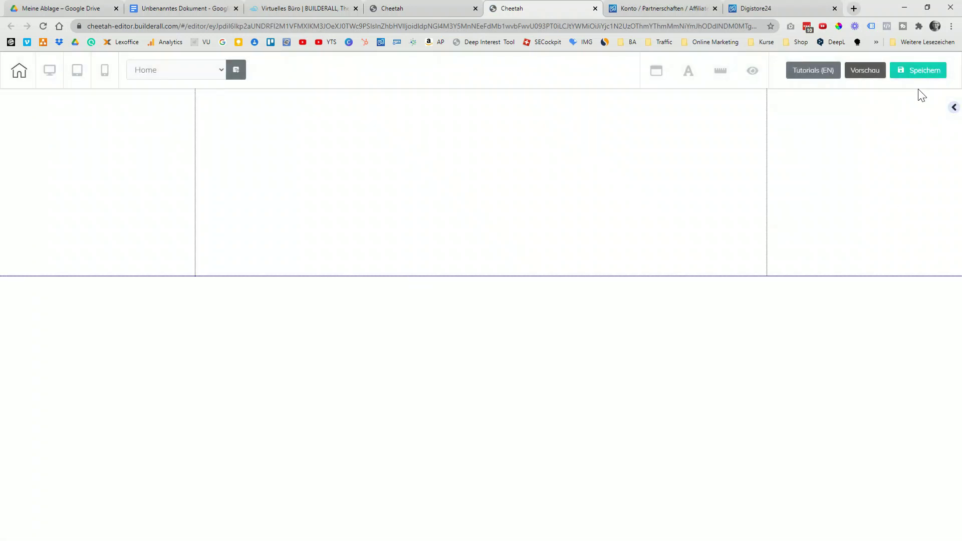
Look through the elements that can be added to the page, from Texte down to Webinar
{"action": "left_click", "coordinate": [952, 107]}
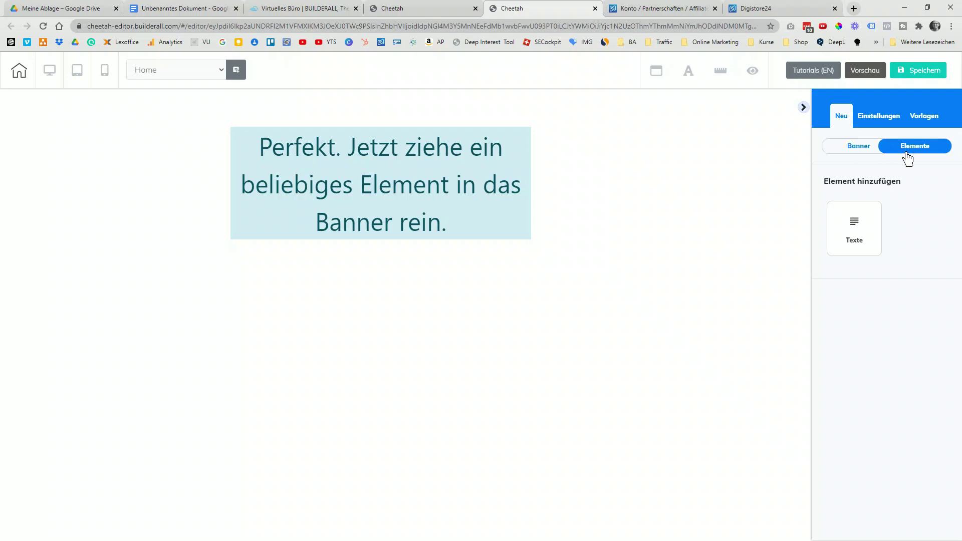
{"action": "left_click", "coordinate": [862, 229]}
{"action": "left_click", "coordinate": [822, 188]}
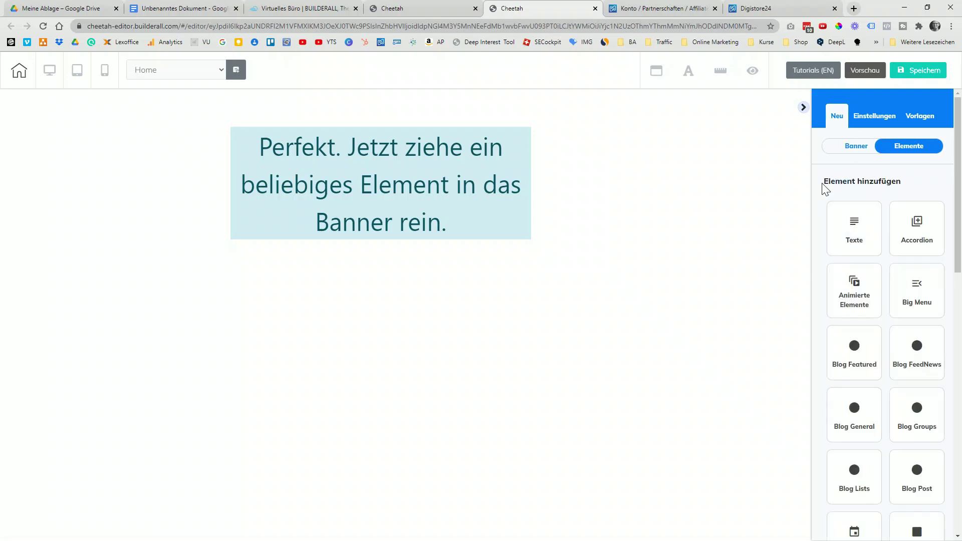
{"action": "scroll", "coordinate": [860, 280], "scroll_direction": "down", "scroll_amount": 4}
{"action": "scroll", "coordinate": [863, 284], "scroll_direction": "down", "scroll_amount": 5}
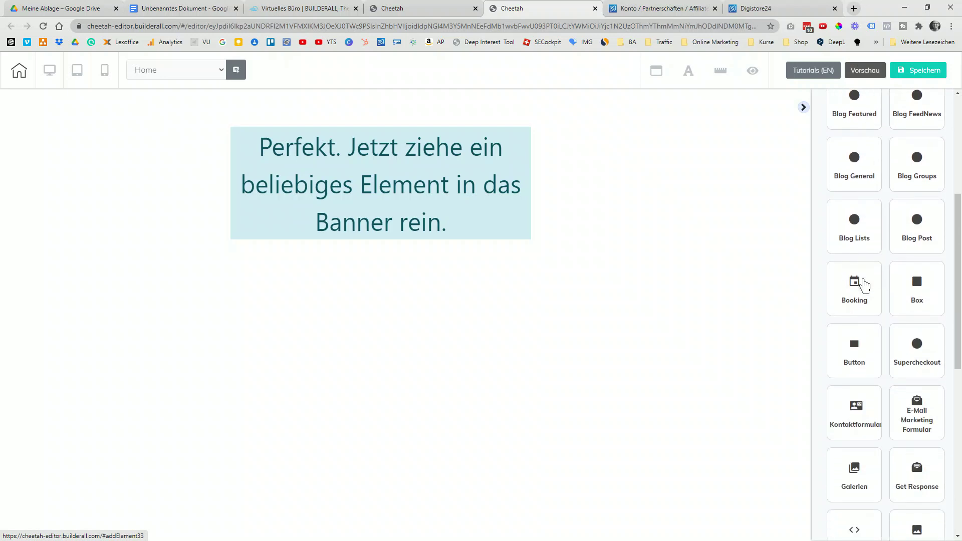
{"action": "scroll", "coordinate": [864, 286], "scroll_direction": "down", "scroll_amount": 3}
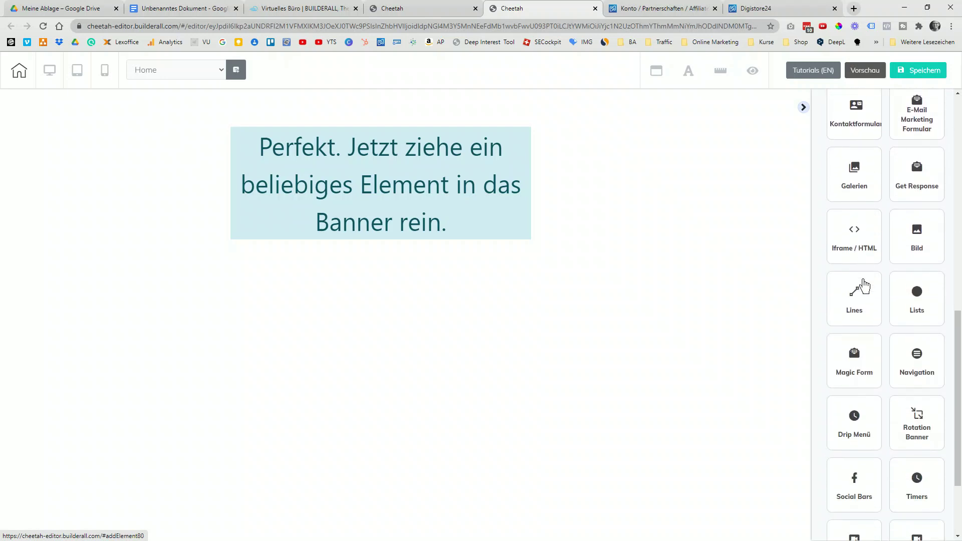
{"action": "scroll", "coordinate": [862, 284], "scroll_direction": "down", "scroll_amount": 2}
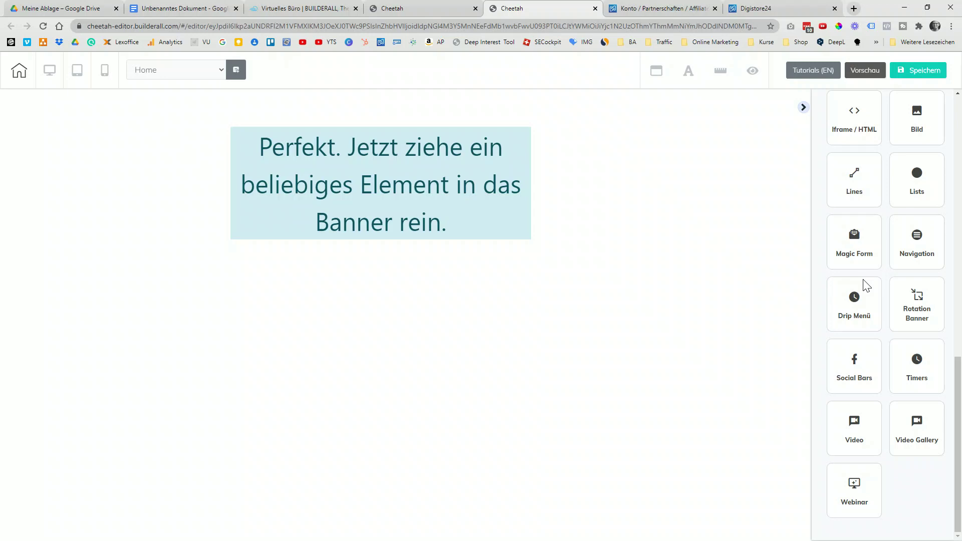
{"action": "scroll", "coordinate": [863, 285], "scroll_direction": "up", "scroll_amount": 9}
{"action": "scroll", "coordinate": [863, 281], "scroll_direction": "up", "scroll_amount": 4}
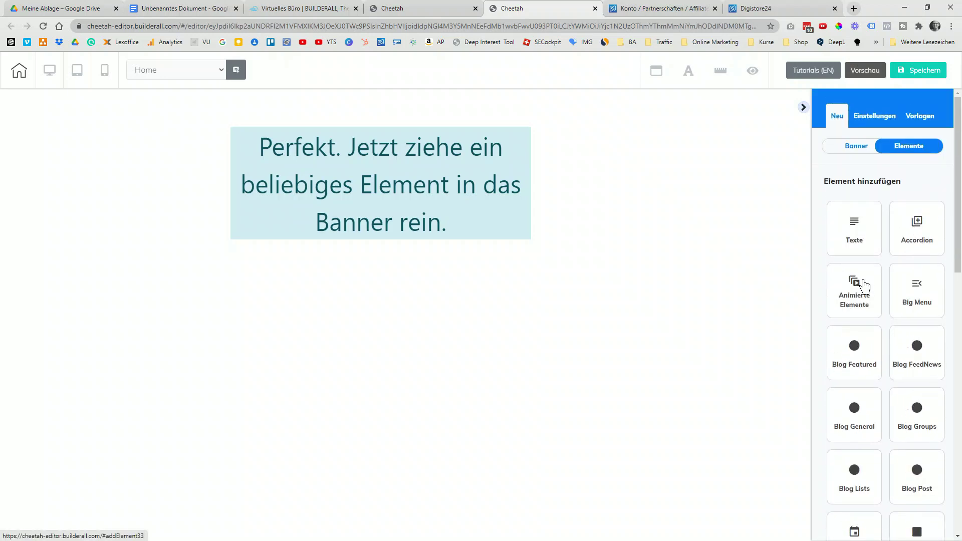
{"action": "scroll", "coordinate": [863, 283], "scroll_direction": "down", "scroll_amount": 2}
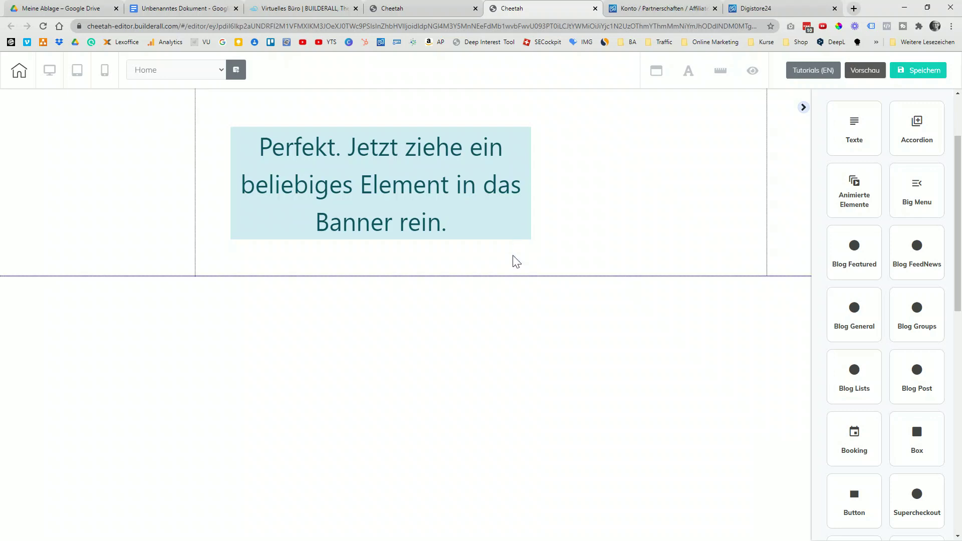
Extend the empty banner downward to make it taller and look through its settings
{"action": "left_click", "coordinate": [461, 280]}
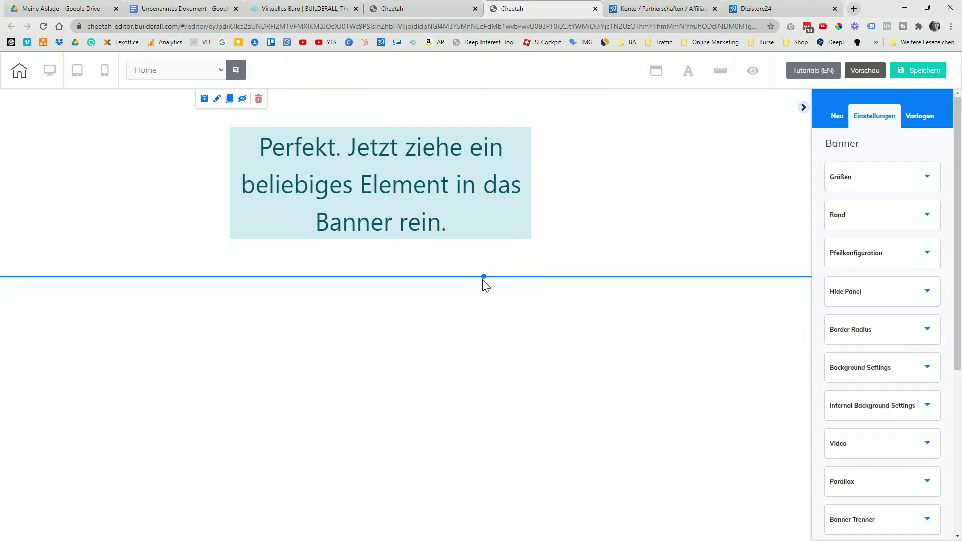
{"action": "left_click_drag", "start_coordinate": [482, 282], "coordinate": [494, 436]}
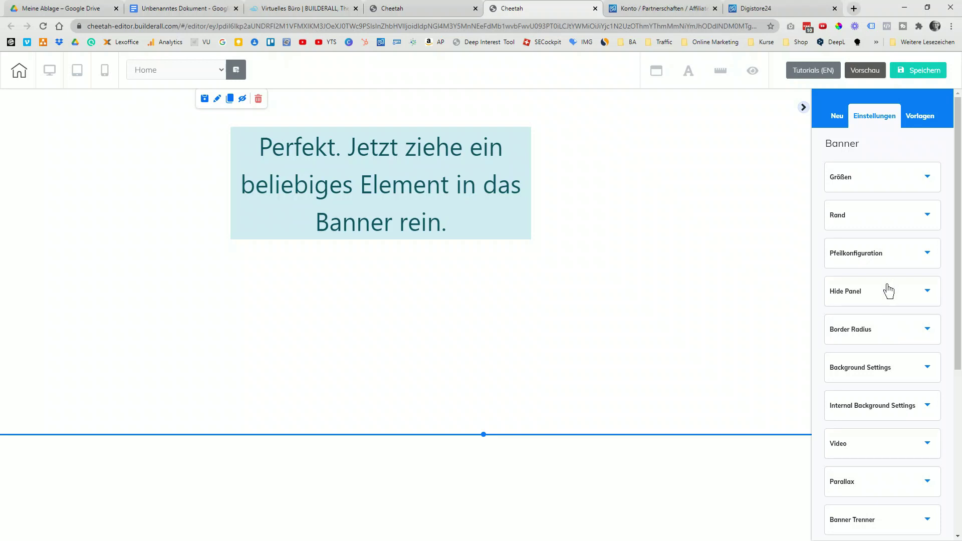
{"action": "scroll", "coordinate": [880, 331], "scroll_direction": "down", "scroll_amount": 5}
{"action": "scroll", "coordinate": [877, 336], "scroll_direction": "down", "scroll_amount": 1}
{"action": "scroll", "coordinate": [877, 337], "scroll_direction": "up", "scroll_amount": 1}
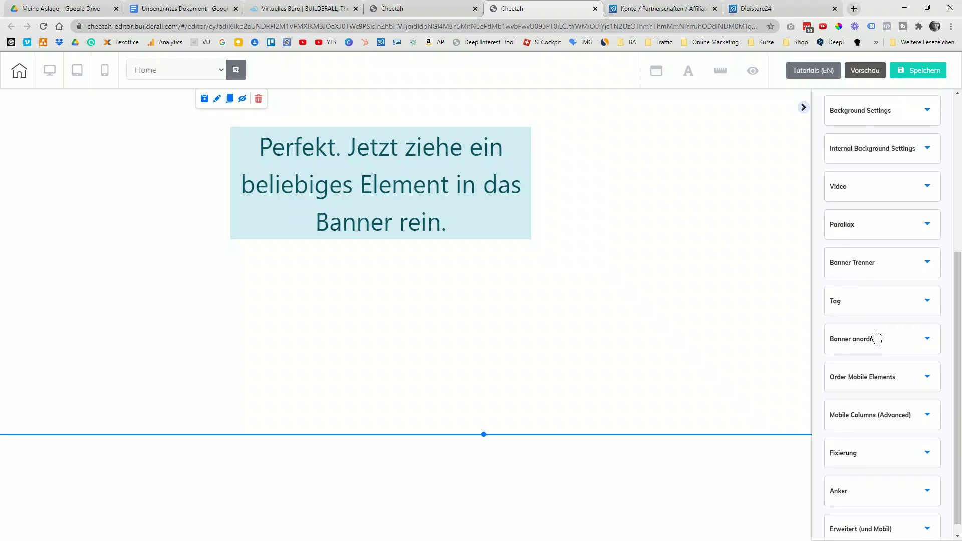
{"action": "scroll", "coordinate": [877, 336], "scroll_direction": "up", "scroll_amount": 5}
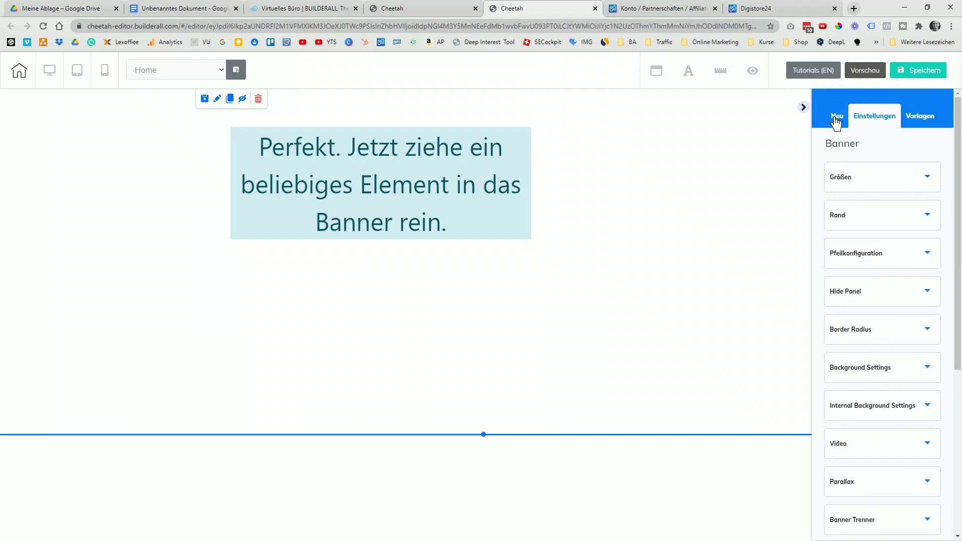
Add the rounded green Register now button to the lower middle of the banner
{"action": "left_click", "coordinate": [835, 118]}
{"action": "left_click", "coordinate": [915, 150]}
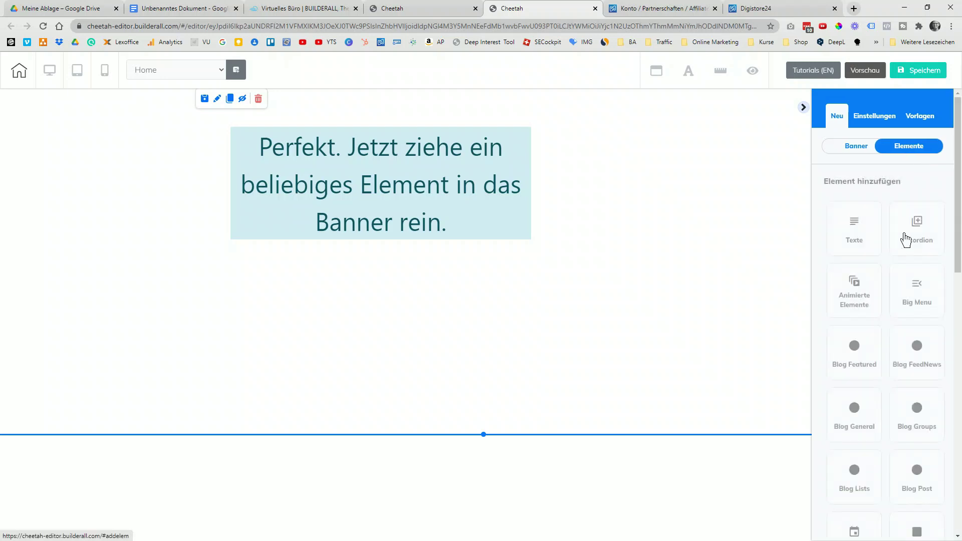
{"action": "scroll", "coordinate": [874, 371], "scroll_direction": "down", "scroll_amount": 3}
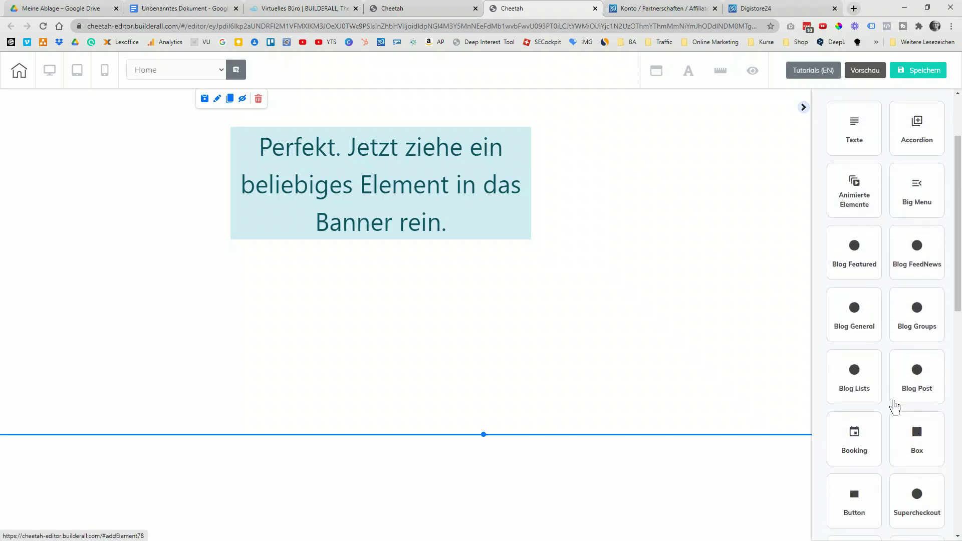
{"action": "left_click", "coordinate": [853, 450]}
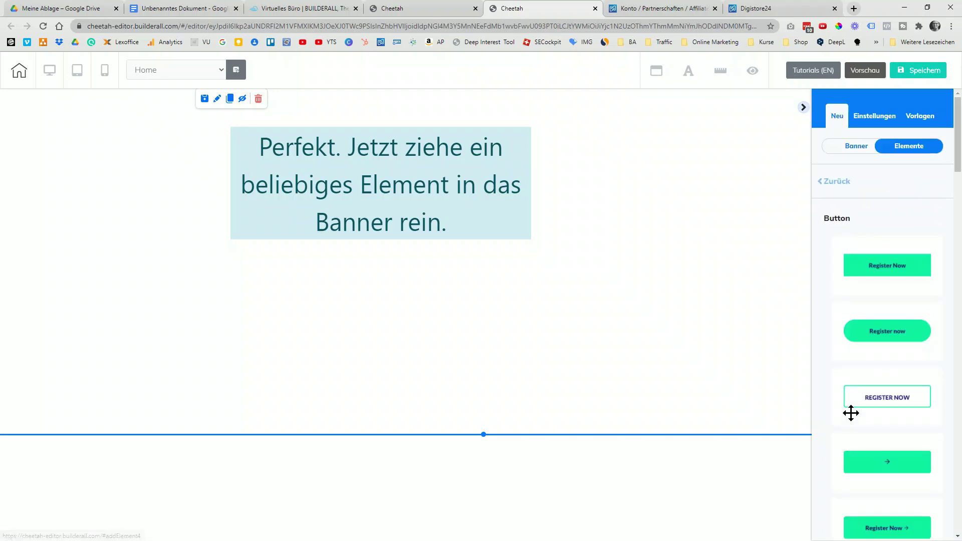
{"action": "left_click_drag", "start_coordinate": [870, 333], "coordinate": [464, 390]}
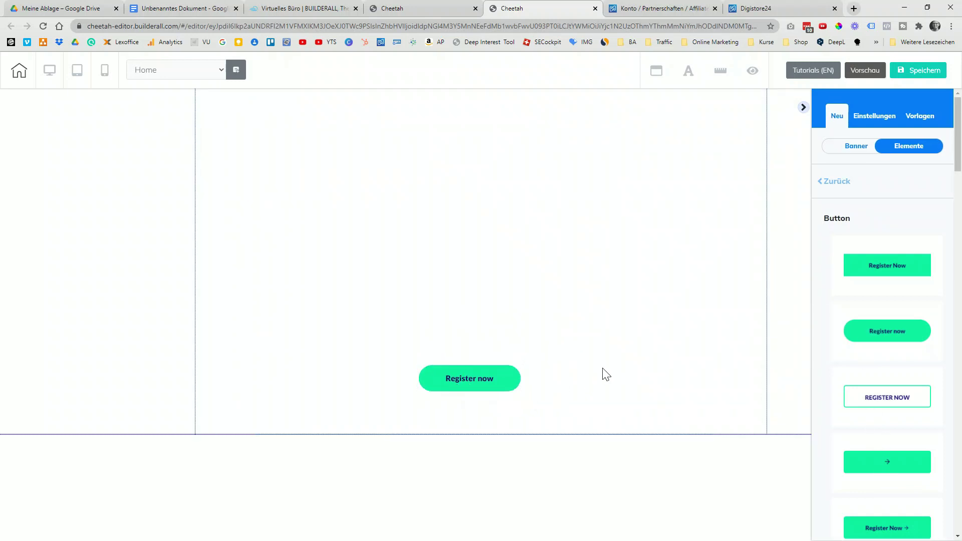
{"action": "left_click", "coordinate": [491, 374]}
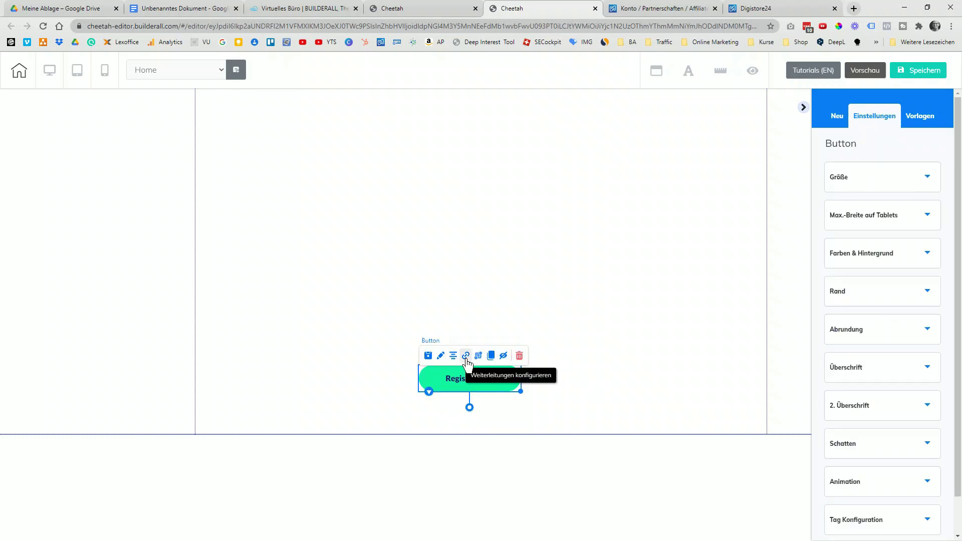
{"action": "left_click", "coordinate": [466, 357]}
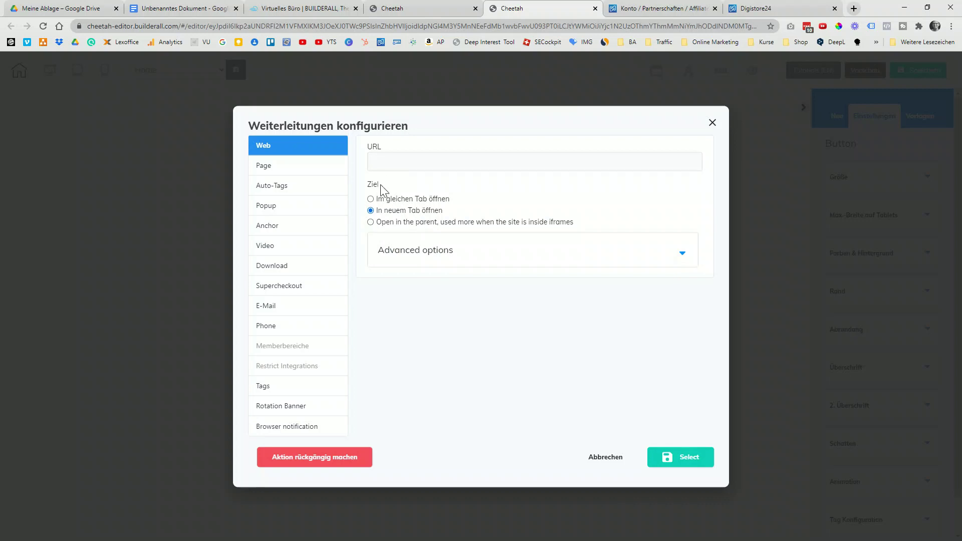
{"action": "left_click", "coordinate": [385, 162]}
{"action": "type", "text": "https://www.digistore24.com/product/331213?aff=digiar"}
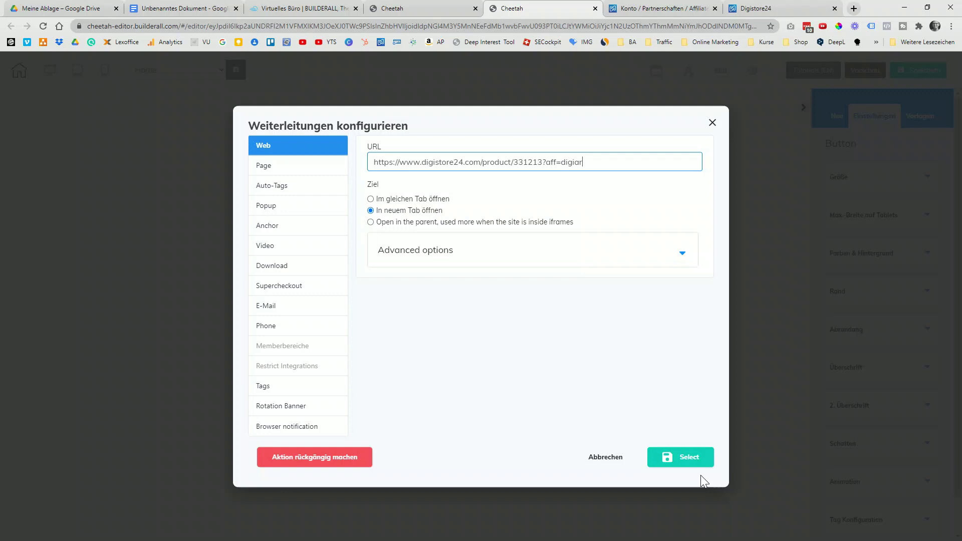
{"action": "left_click", "coordinate": [690, 461]}
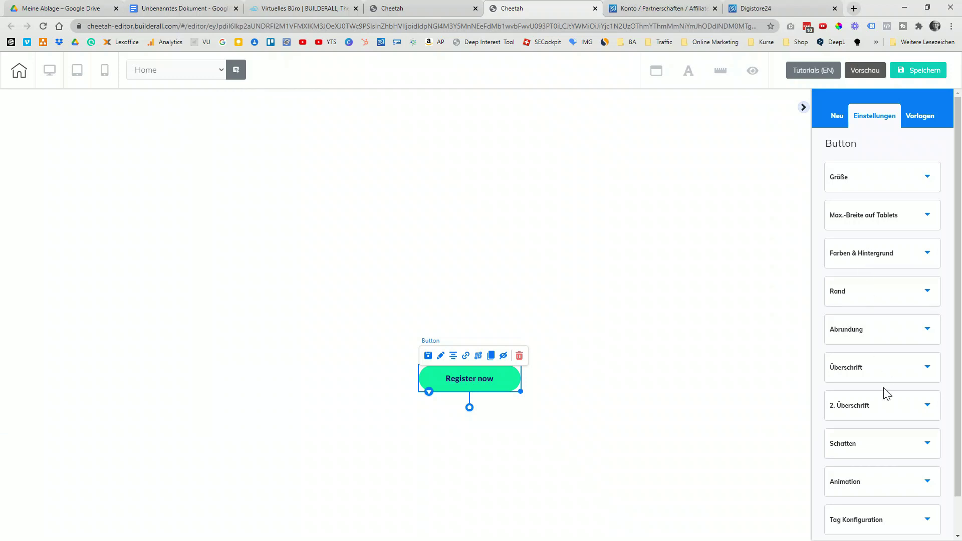
Change the button's heading text to "JETZT KAUFEN" and deselect the button
{"action": "left_click", "coordinate": [838, 371]}
{"action": "left_click_drag", "start_coordinate": [878, 419], "coordinate": [812, 424]}
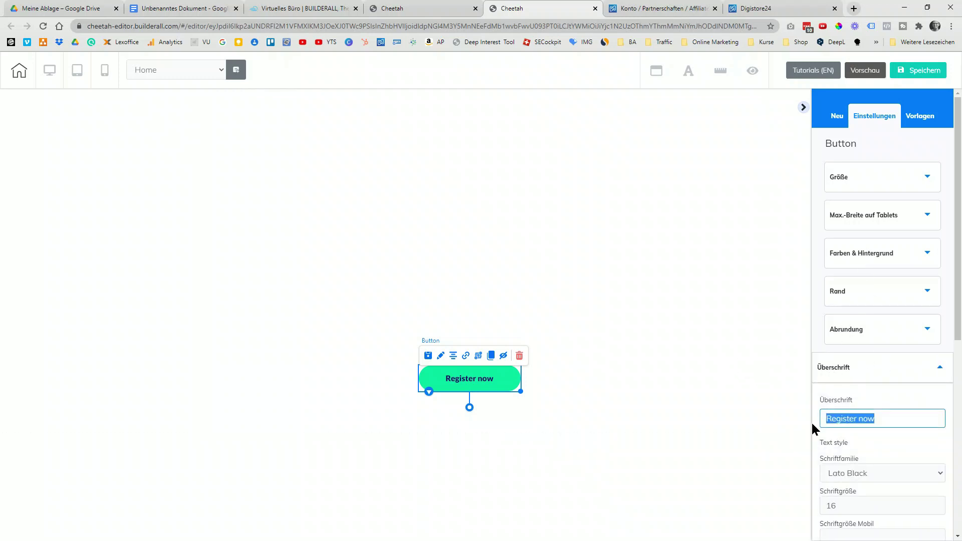
{"action": "type", "text": "JETZT "}
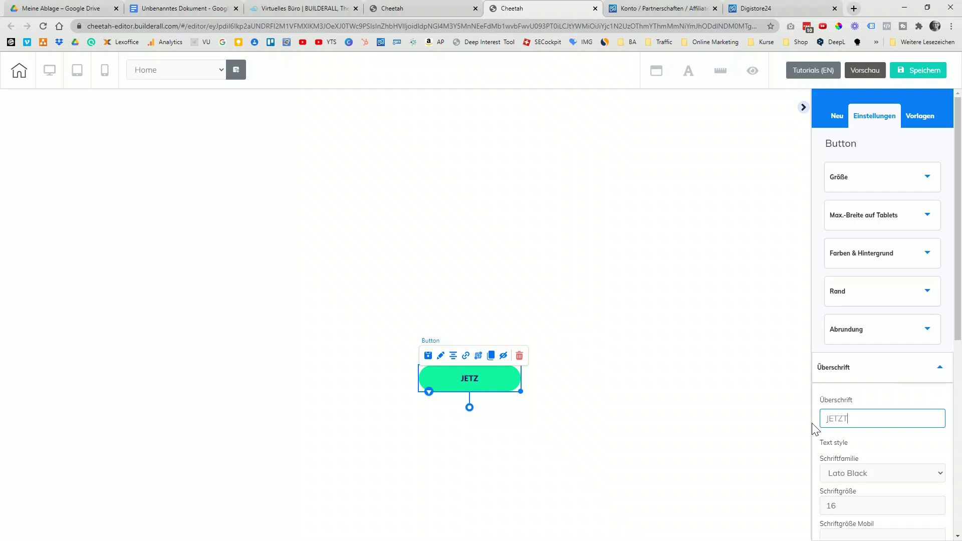
{"action": "type", "text": "KAUFEN"}
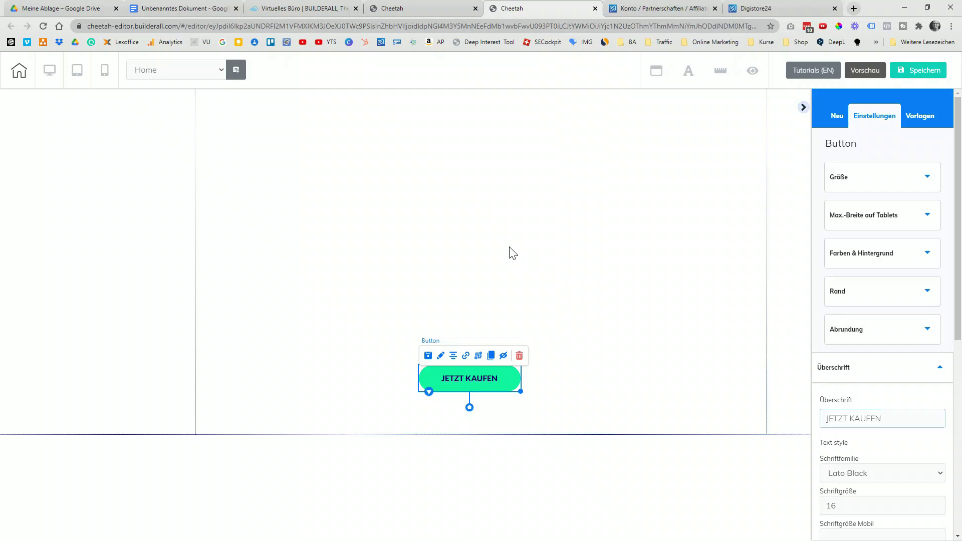
{"action": "left_click", "coordinate": [558, 215]}
Save the page, publish the website and close the publishing confirmation
{"action": "left_click", "coordinate": [918, 74]}
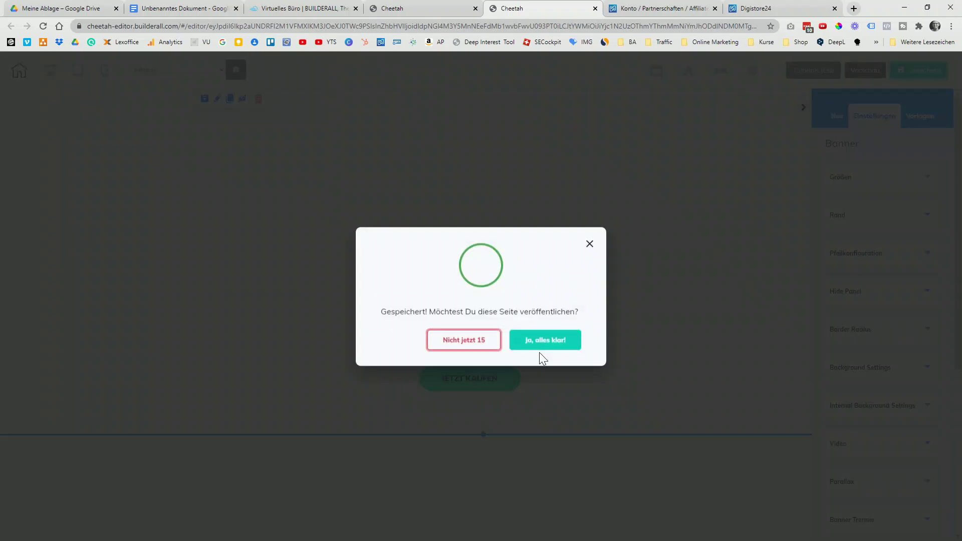
{"action": "left_click", "coordinate": [541, 352]}
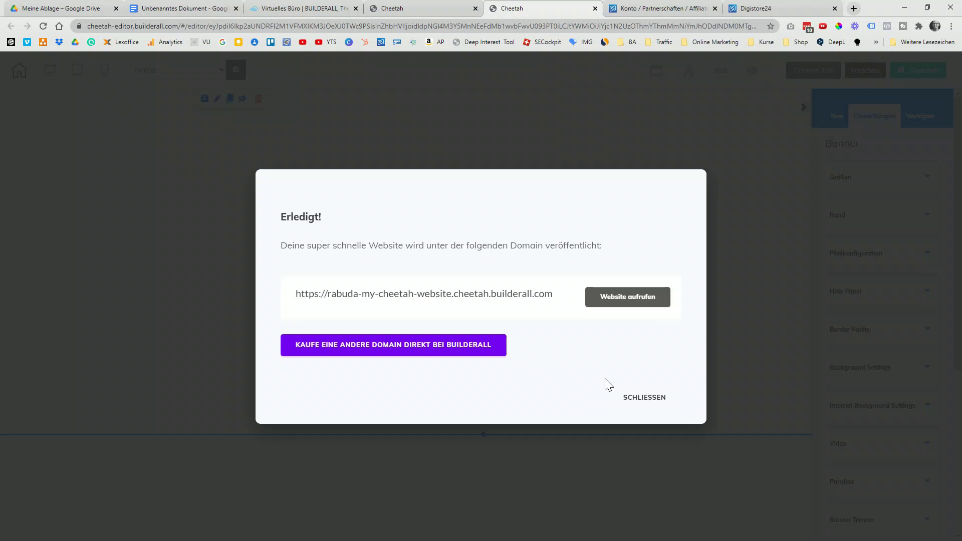
{"action": "left_click", "coordinate": [634, 395]}
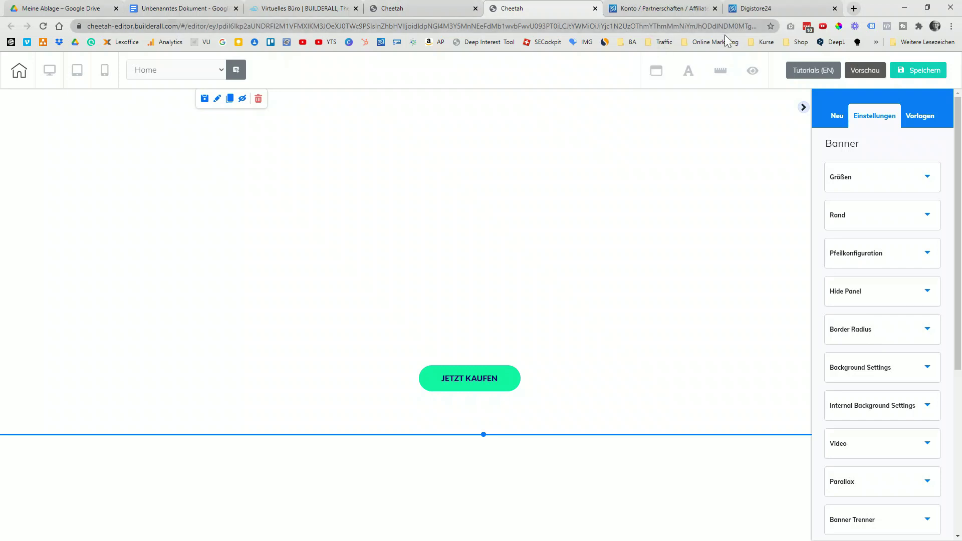
Switch to the Digistore24 order page and review its product description, price summary and payment options
{"action": "left_click", "coordinate": [755, 9]}
{"action": "scroll", "coordinate": [633, 221], "scroll_direction": "down", "scroll_amount": 10}
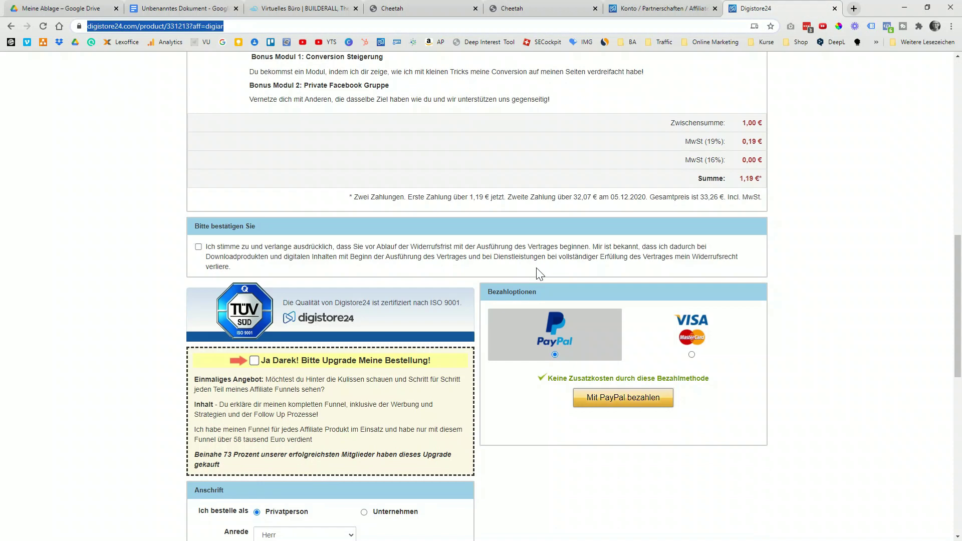
{"action": "scroll", "coordinate": [536, 274], "scroll_direction": "up", "scroll_amount": 5}
{"action": "scroll", "coordinate": [536, 274], "scroll_direction": "up", "scroll_amount": 6}
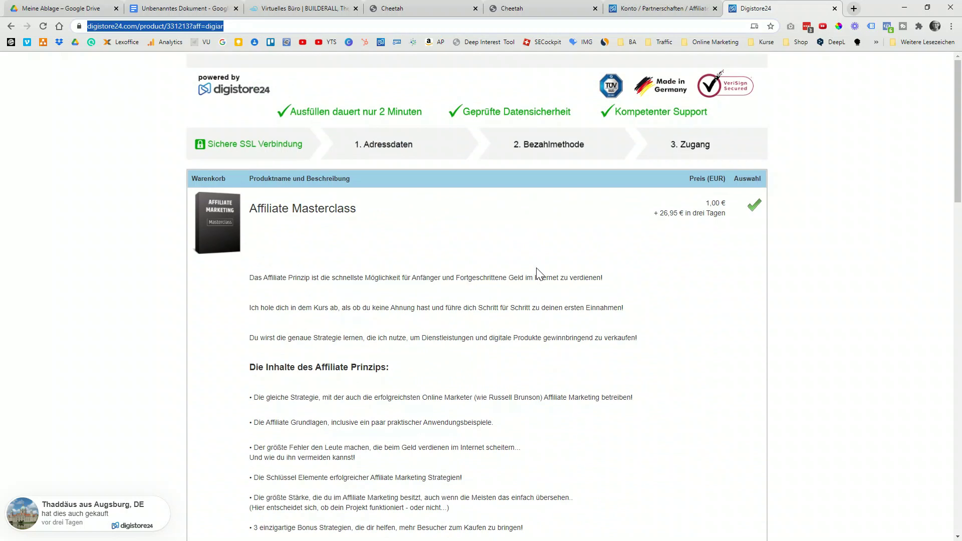
Return to the Cheetah editor and look through the button designs and the other elements available for the page
{"action": "left_click", "coordinate": [521, 8]}
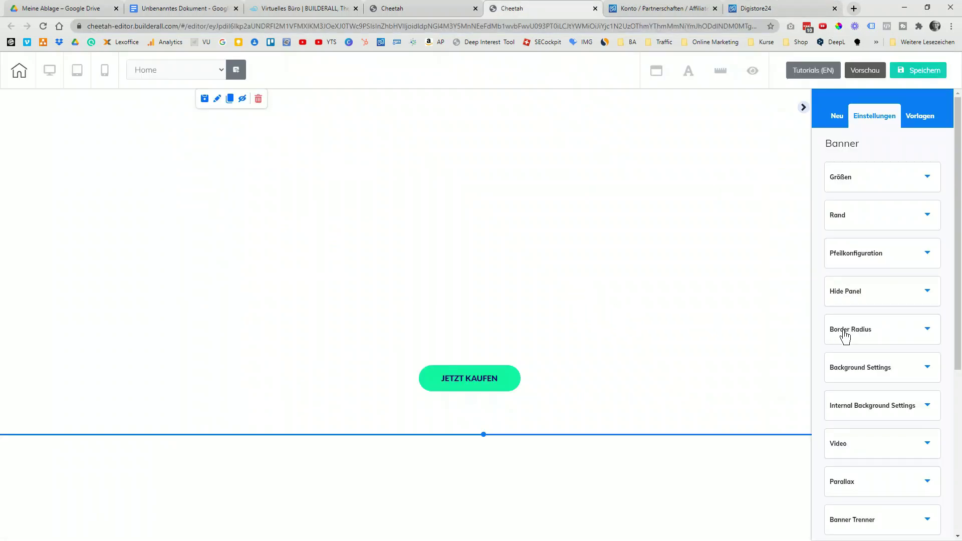
{"action": "left_click", "coordinate": [835, 120]}
{"action": "left_click", "coordinate": [909, 148]}
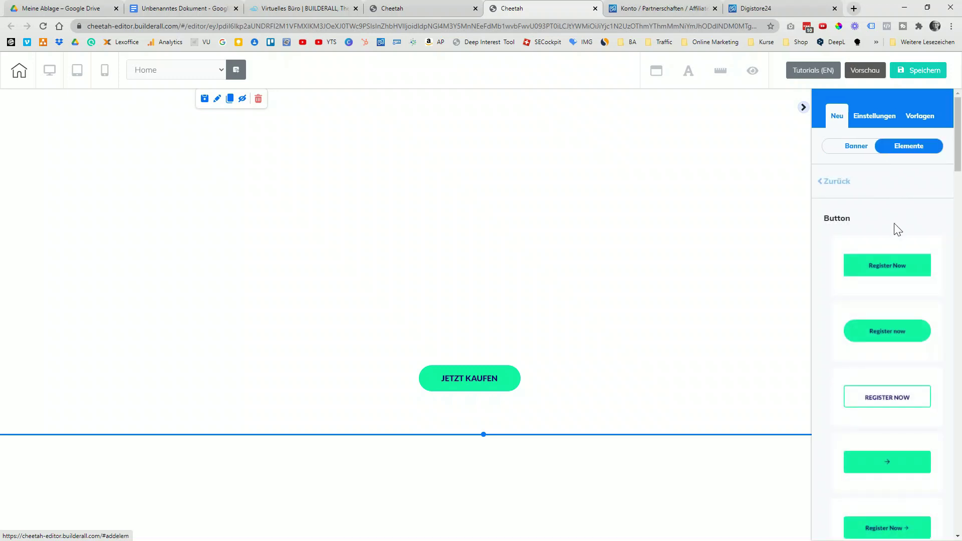
{"action": "scroll", "coordinate": [862, 303], "scroll_direction": "down", "scroll_amount": 7}
{"action": "scroll", "coordinate": [862, 303], "scroll_direction": "up", "scroll_amount": 6}
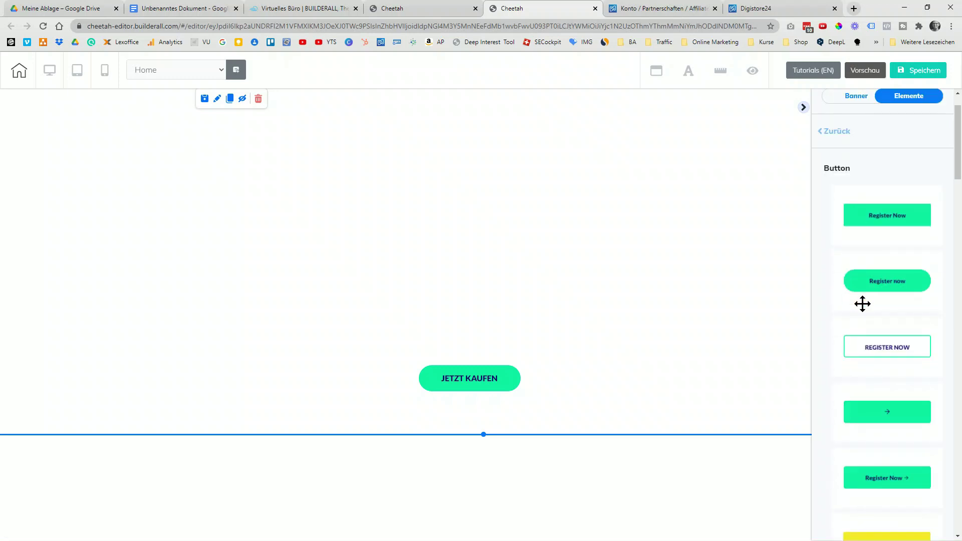
{"action": "scroll", "coordinate": [862, 303], "scroll_direction": "up", "scroll_amount": 2}
{"action": "left_click", "coordinate": [835, 182]}
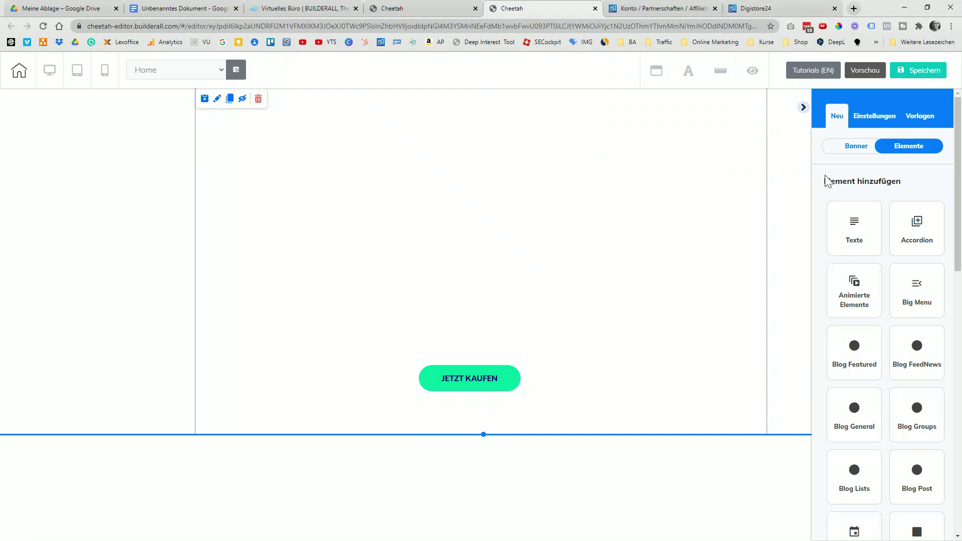
{"action": "scroll", "coordinate": [853, 285], "scroll_direction": "down", "scroll_amount": 1}
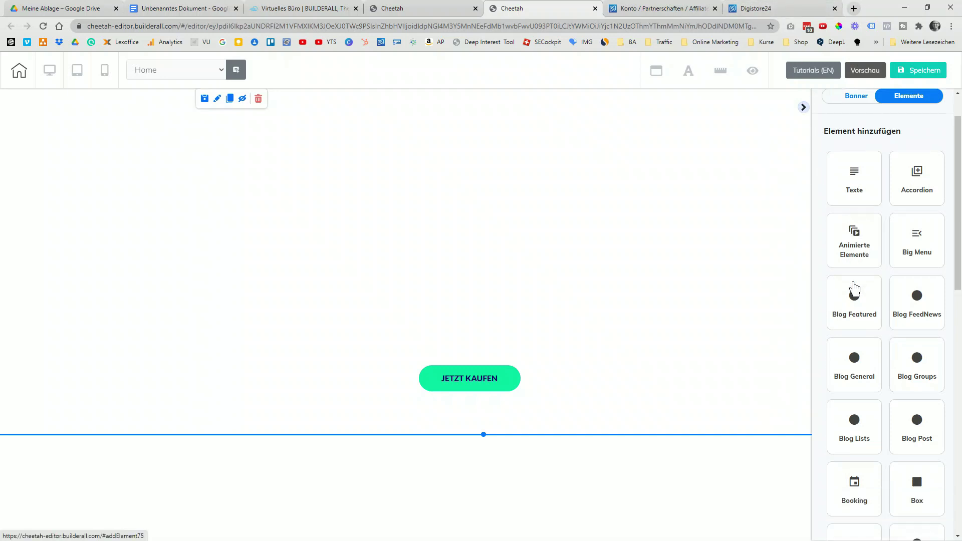
{"action": "scroll", "coordinate": [855, 290], "scroll_direction": "down", "scroll_amount": 4}
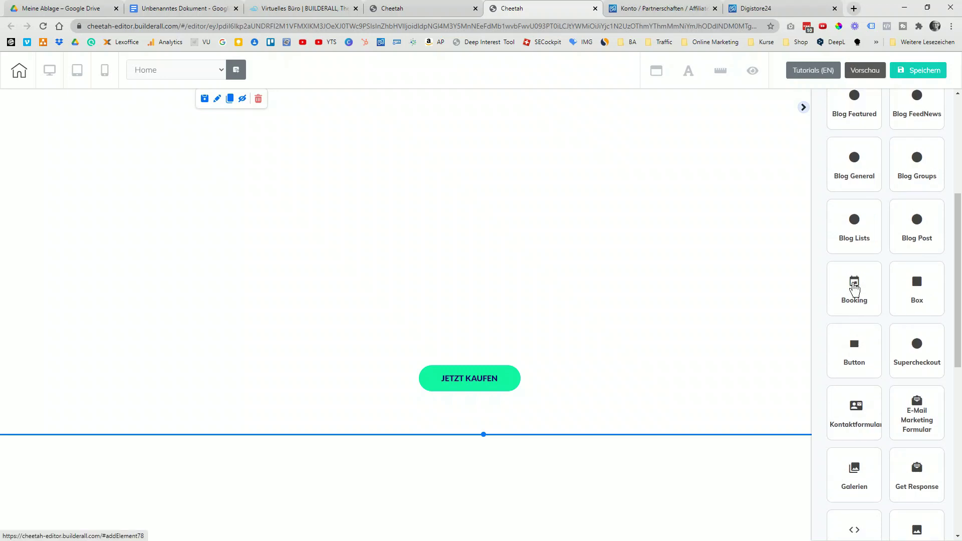
{"action": "scroll", "coordinate": [854, 289], "scroll_direction": "up", "scroll_amount": 3}
{"action": "scroll", "coordinate": [854, 289], "scroll_direction": "up", "scroll_amount": 1}
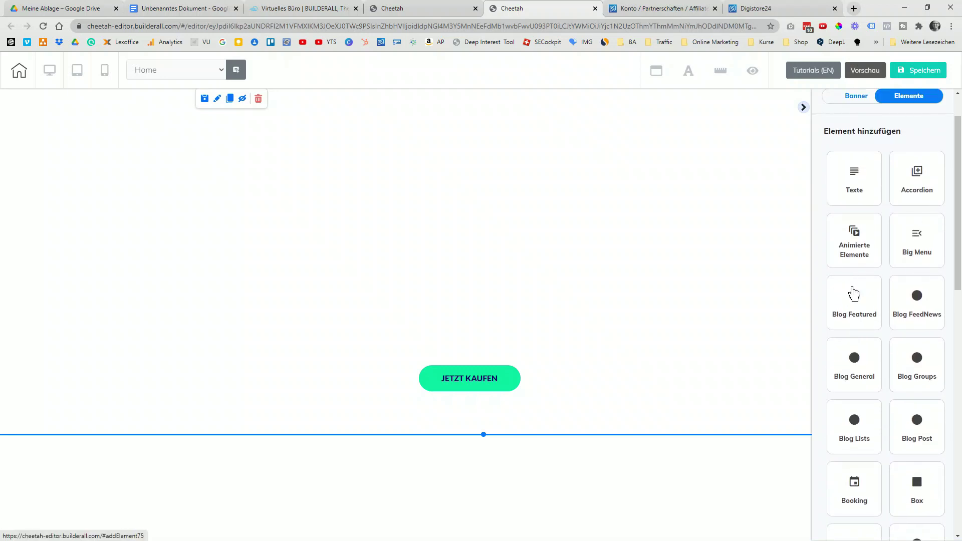
{"action": "scroll", "coordinate": [854, 294], "scroll_direction": "down", "scroll_amount": 4}
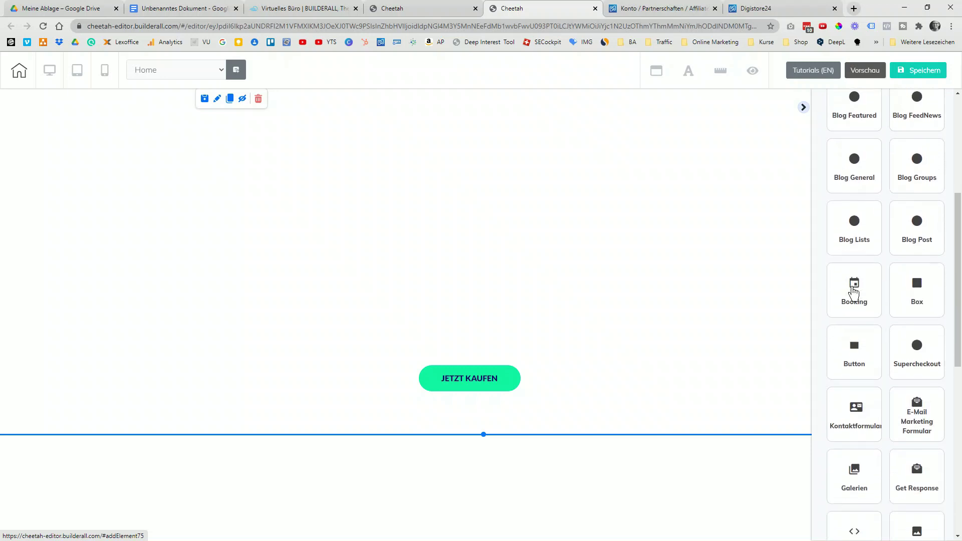
Add the e-mail marketing form with the blue REGISTER NOW button, save its Mailingboss list selection, and position it above the buy button
{"action": "scroll", "coordinate": [853, 296], "scroll_direction": "down", "scroll_amount": 2}
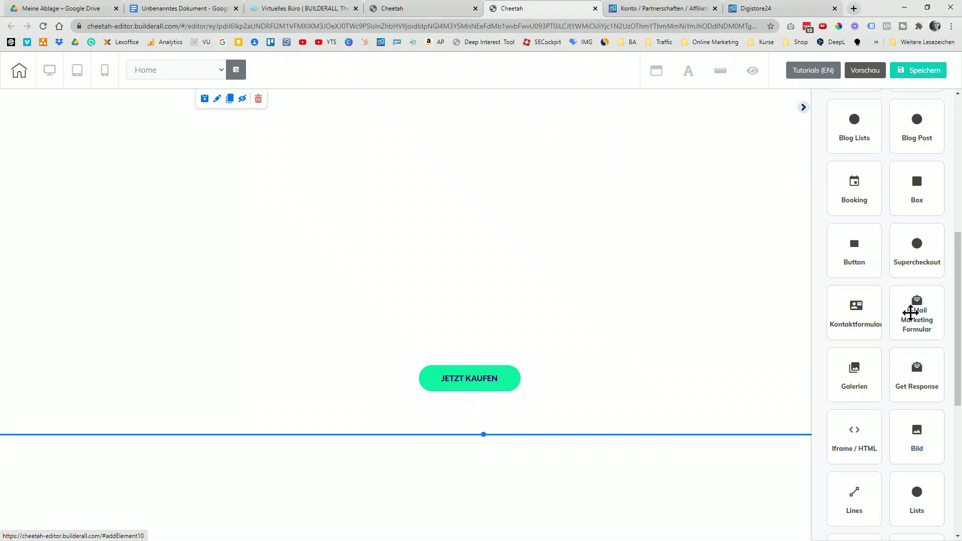
{"action": "left_click", "coordinate": [908, 310]}
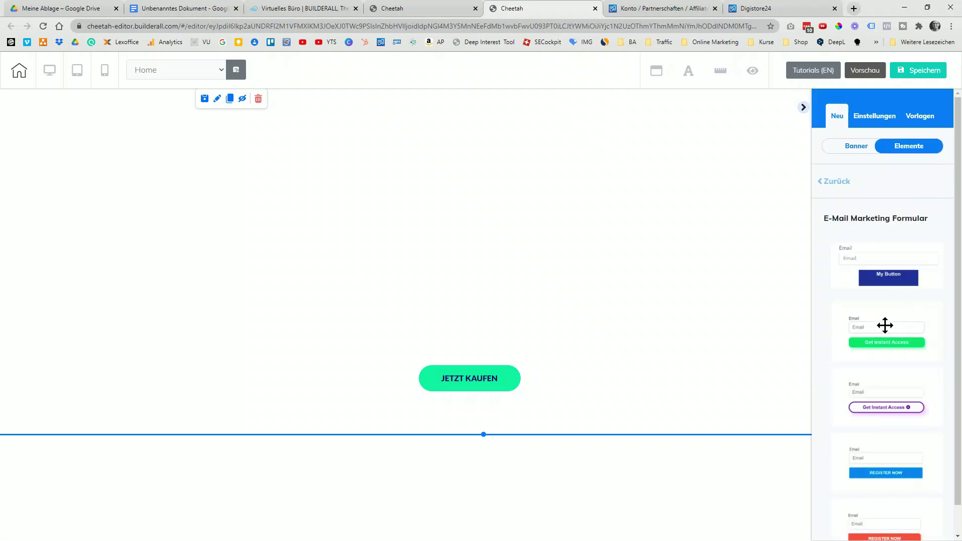
{"action": "scroll", "coordinate": [883, 341], "scroll_direction": "down", "scroll_amount": 1}
{"action": "left_click_drag", "start_coordinate": [807, 390], "coordinate": [466, 183]}
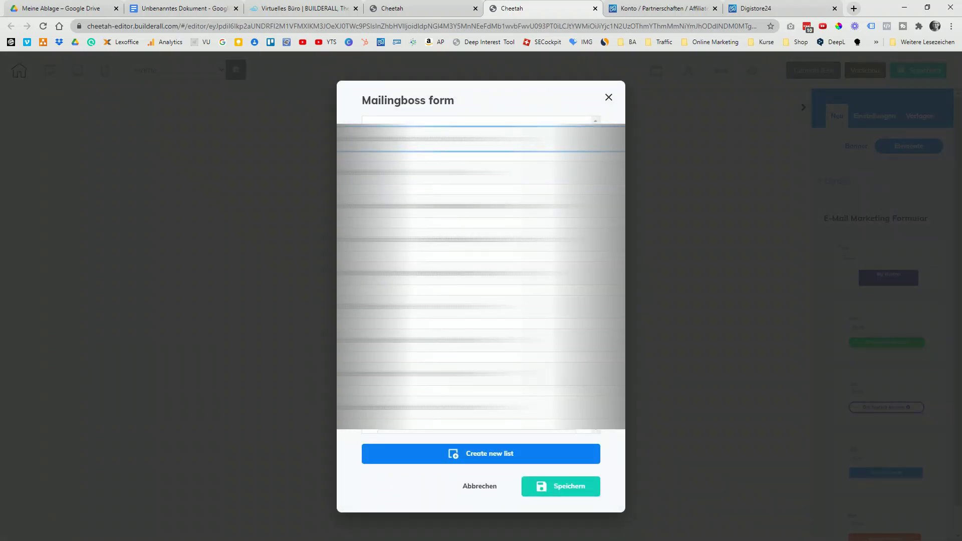
{"action": "left_click", "coordinate": [563, 495]}
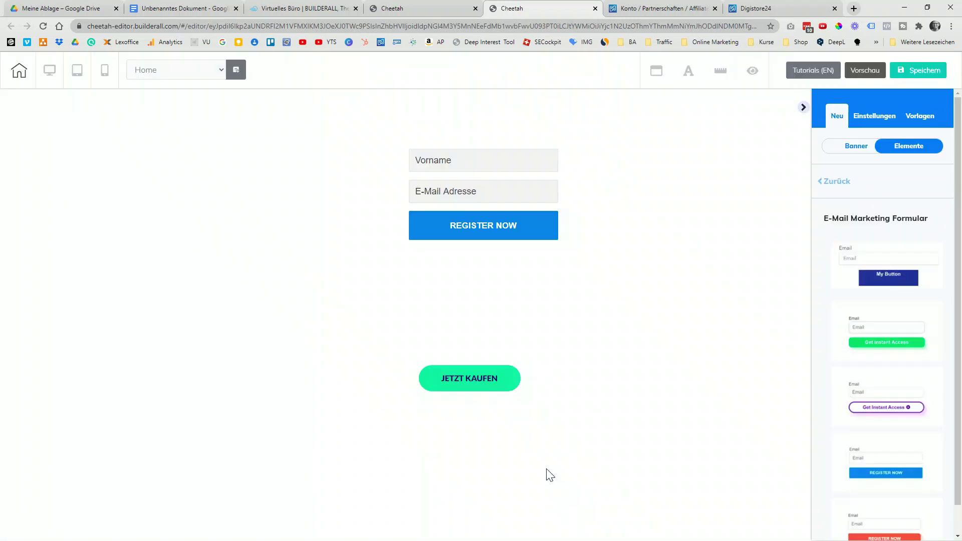
{"action": "left_click_drag", "start_coordinate": [425, 191], "coordinate": [300, 173]}
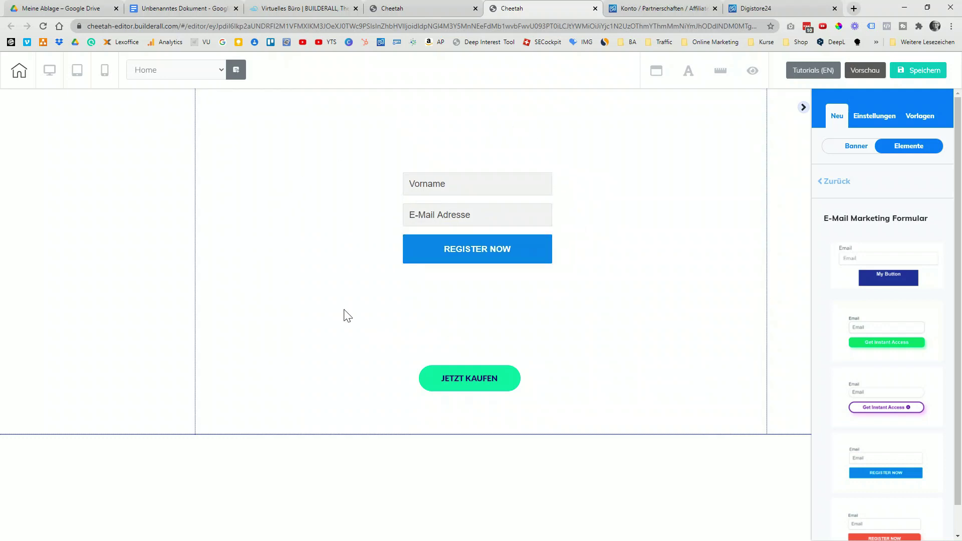
{"action": "left_click", "coordinate": [477, 211]}
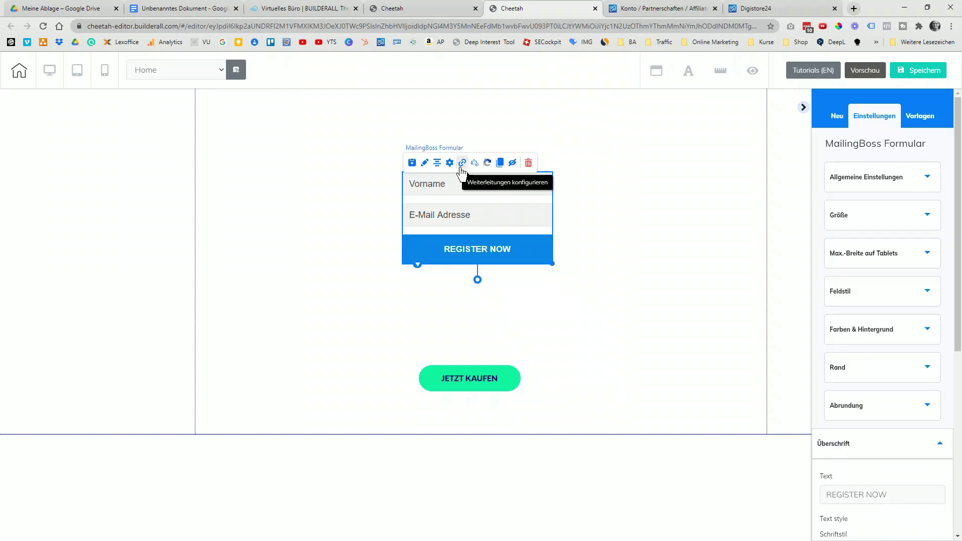
{"action": "left_click", "coordinate": [461, 167]}
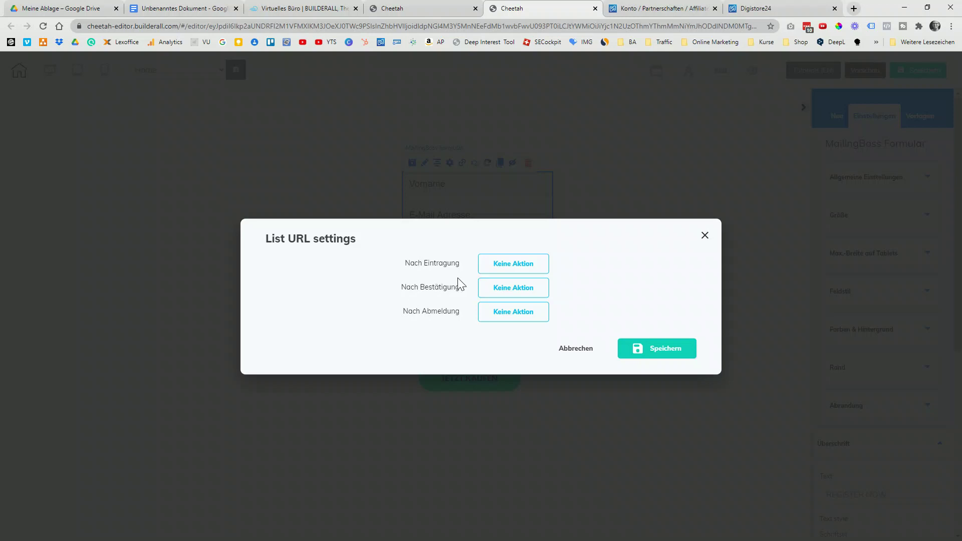
{"action": "left_click", "coordinate": [491, 292]}
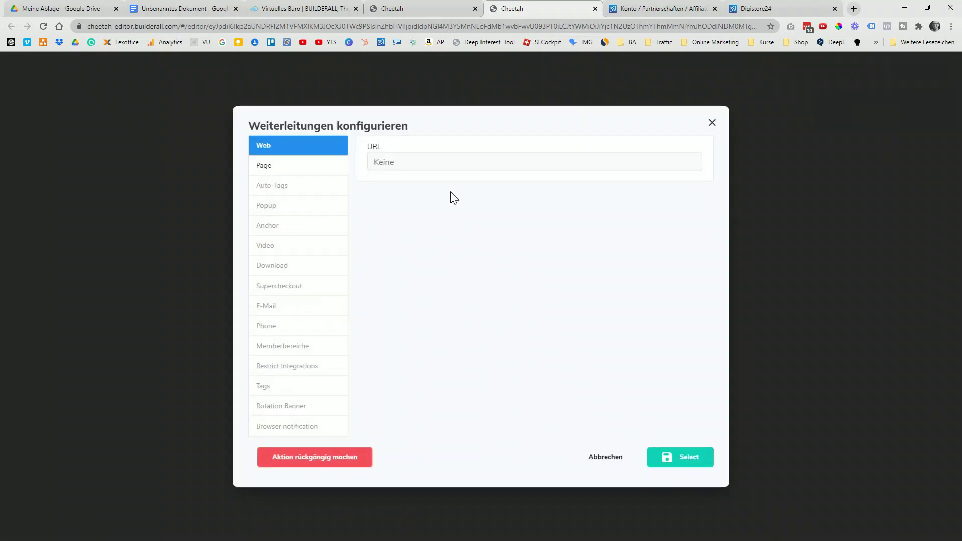
{"action": "left_click", "coordinate": [384, 162]}
{"action": "double_click", "coordinate": [383, 162]}
{"action": "type", "text": "https://www.digistore24.com/product/331213?aff=digiar"}
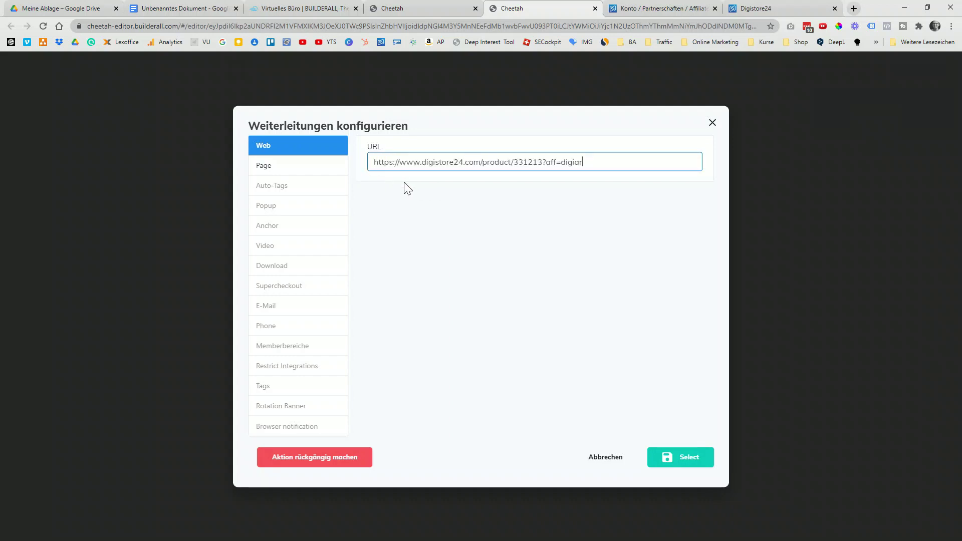
{"action": "left_click", "coordinate": [666, 459]}
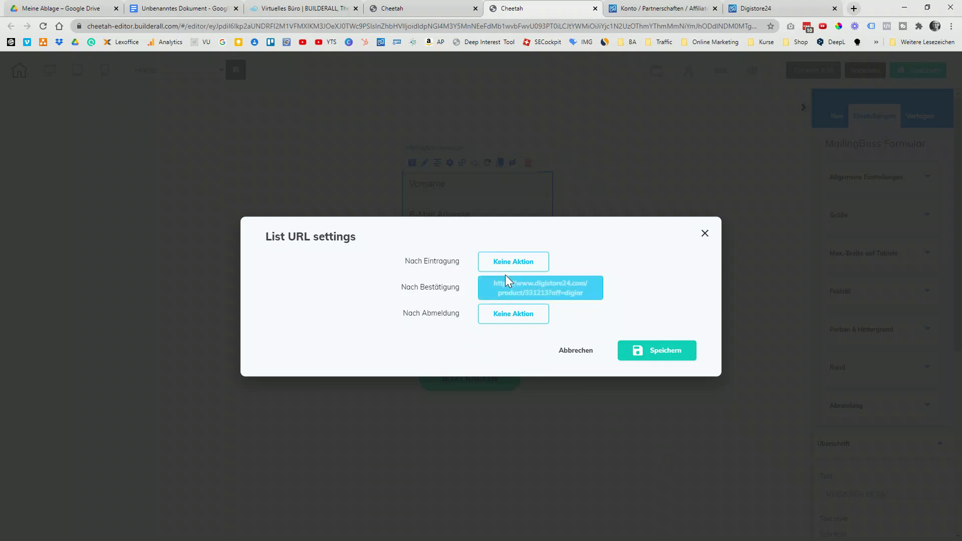
{"action": "left_click", "coordinate": [571, 351]}
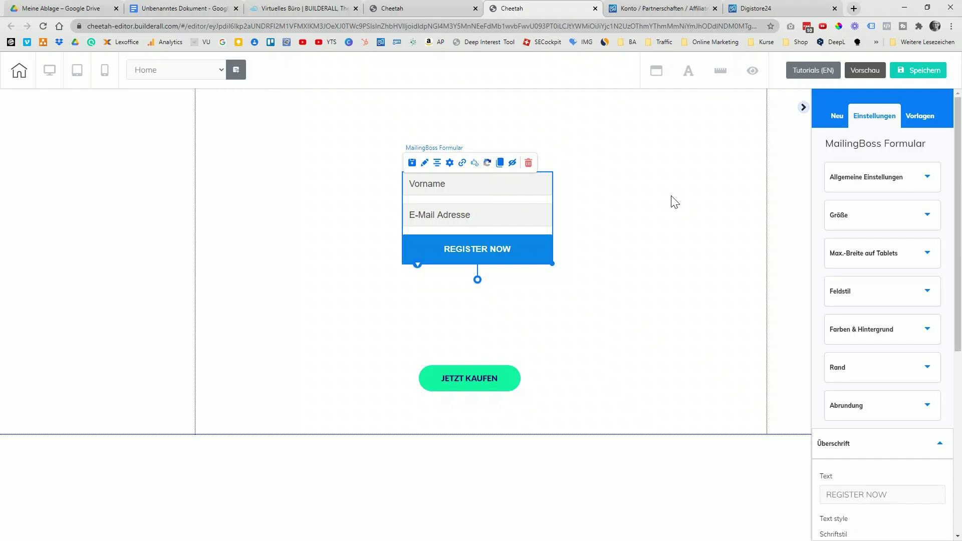
{"action": "left_click", "coordinate": [649, 307]}
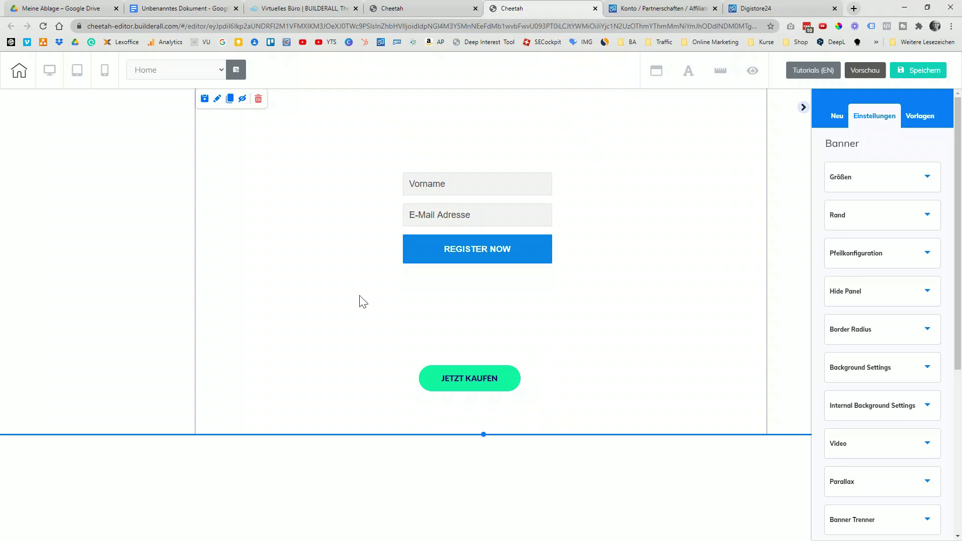
Review the affiliate product link in the Google Docs notes and check the Digistore24 order page down to its footer
{"action": "left_click", "coordinate": [220, 8]}
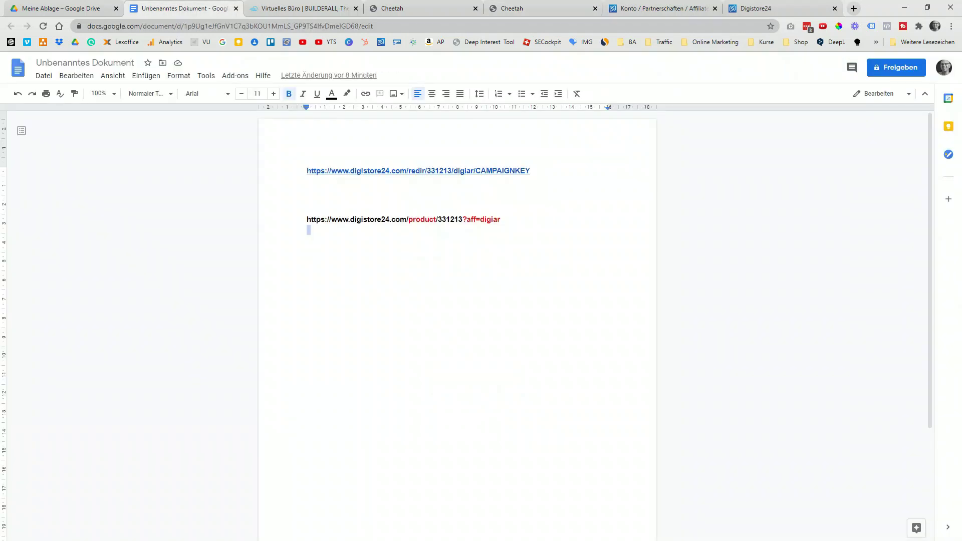
{"action": "left_click_drag", "start_coordinate": [307, 218], "coordinate": [504, 230]}
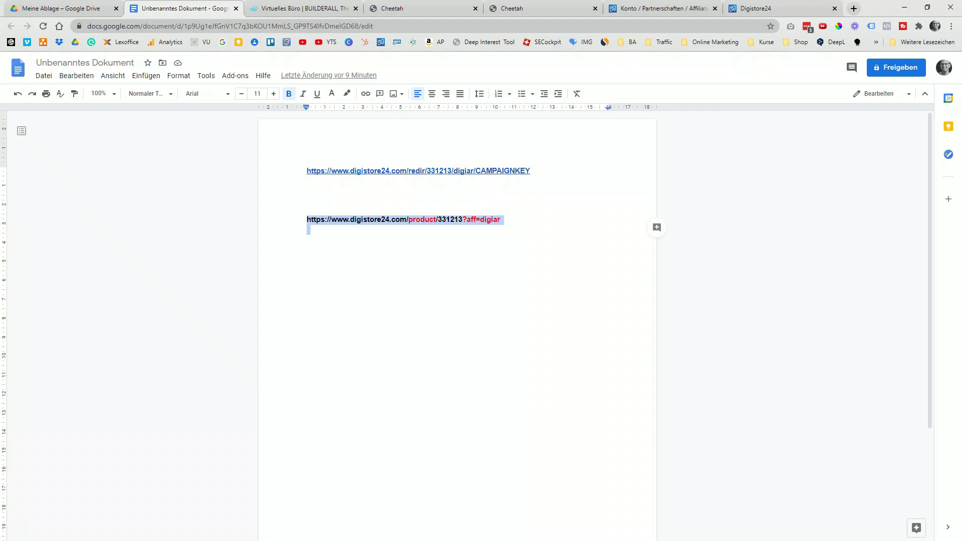
{"action": "left_click", "coordinate": [770, 7]}
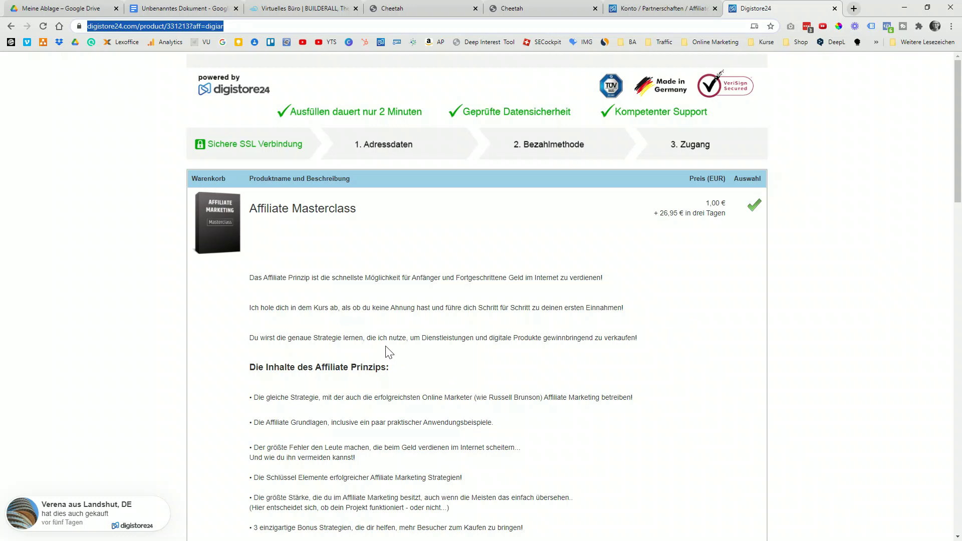
{"action": "scroll", "coordinate": [799, 464], "scroll_direction": "down", "scroll_amount": 20}
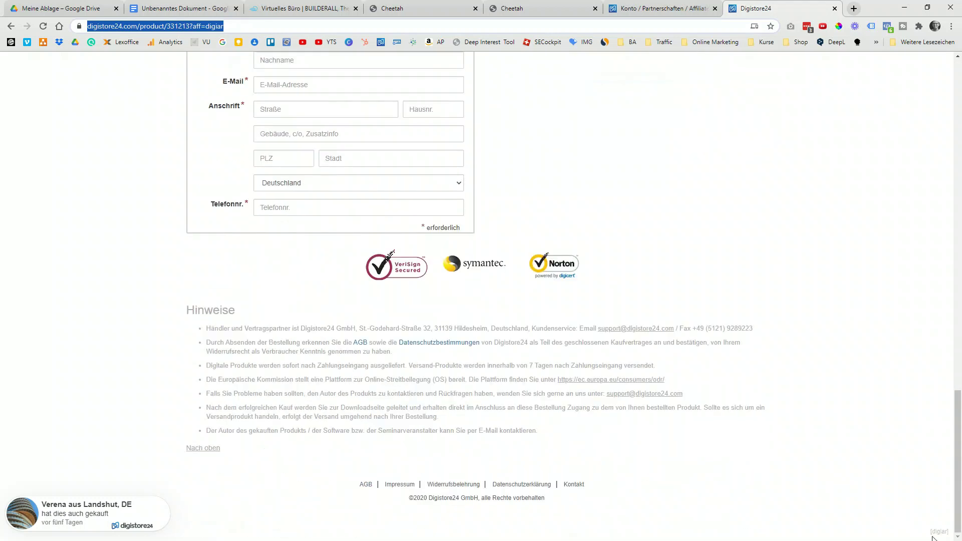
{"action": "scroll", "coordinate": [837, 399], "scroll_direction": "up", "scroll_amount": 20}
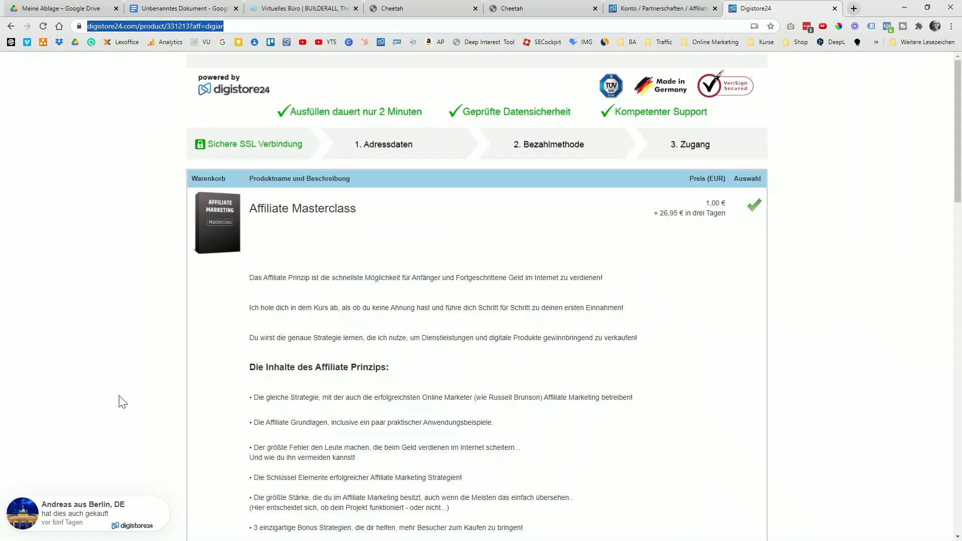
{"action": "key", "text": "alt+Tab"}
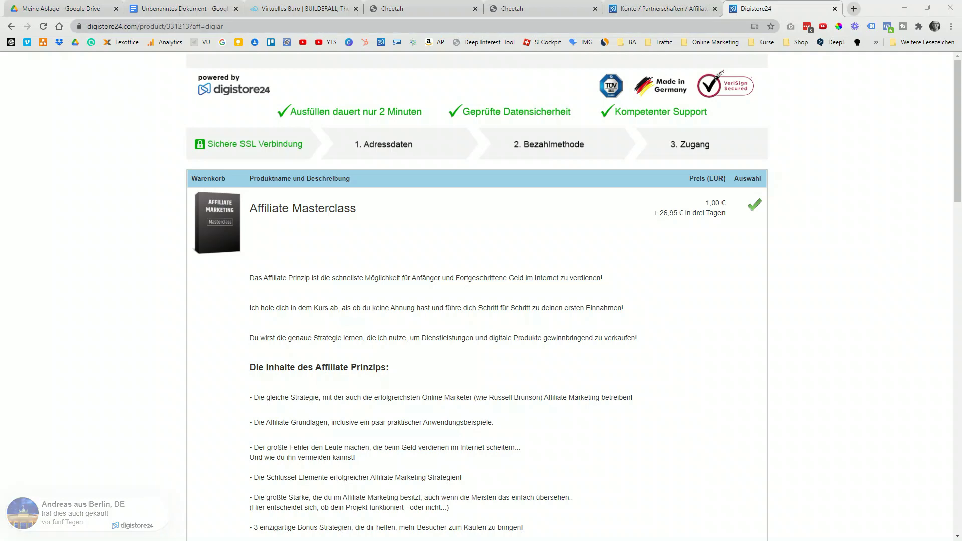